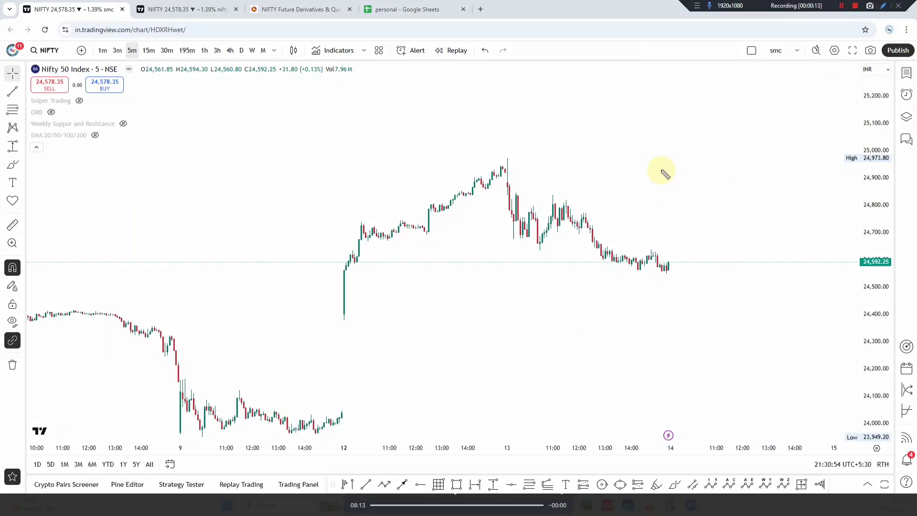
Underline the handwritten red note "pre" above the latest NIFTY candles and clear the ink
drag(659, 217, 747, 180)
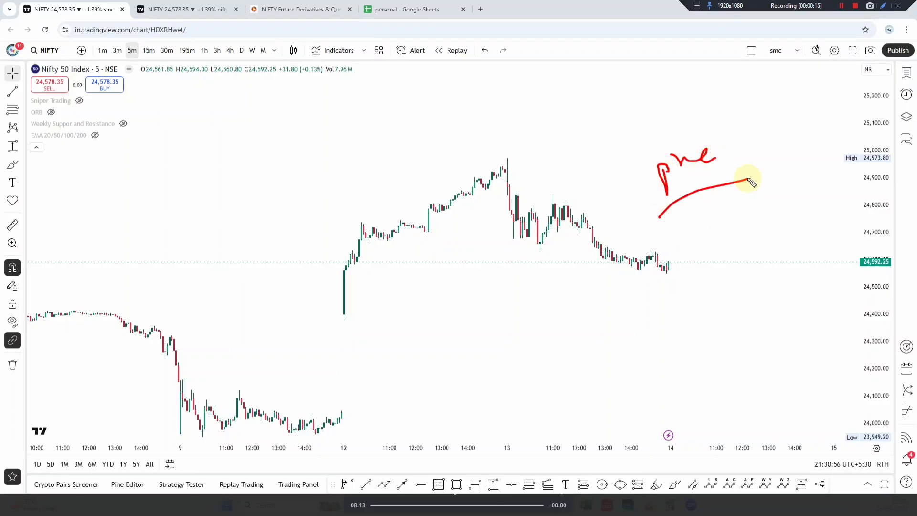
key(Escape)
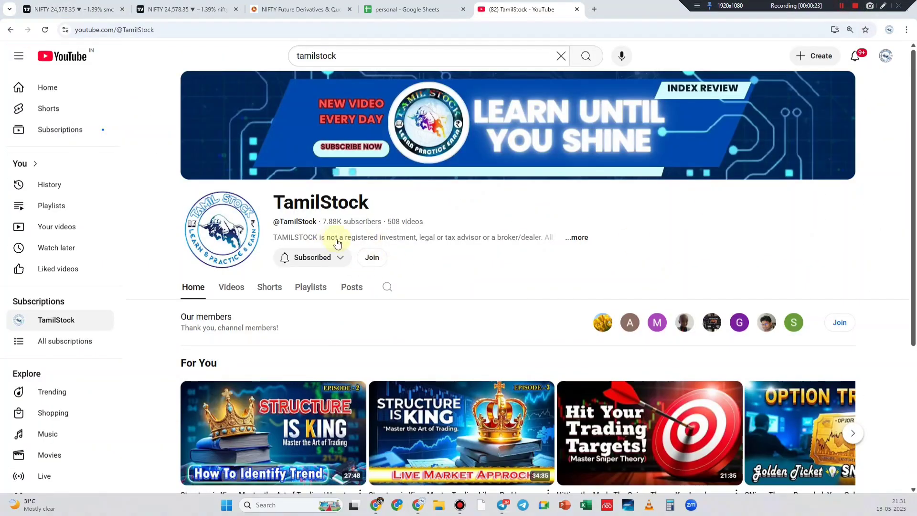
Circle the Join option on the TamilStock YouTube channel, clear the mark, and view the channel's membership tiers
click(883, 6)
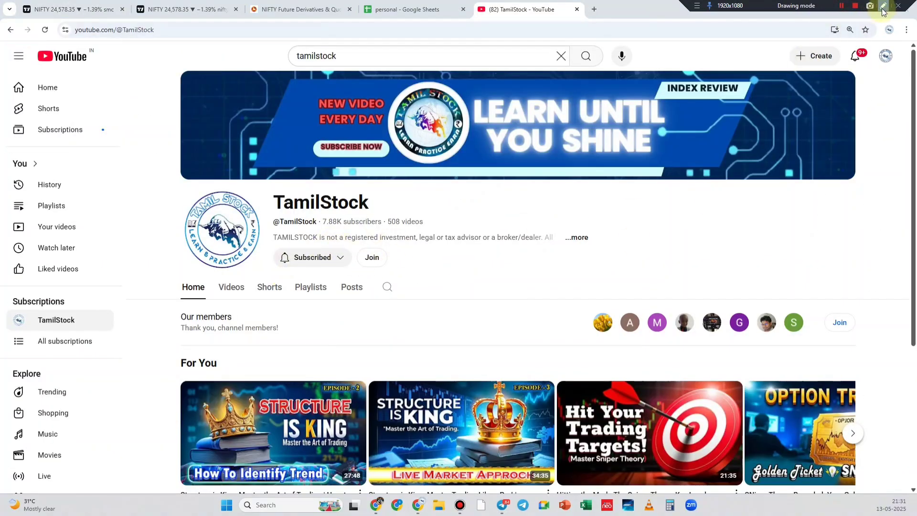
mouse_move(375, 246)
mouse_down()
mouse_move(364, 253)
mouse_move(380, 281)
mouse_move(389, 268)
mouse_up()
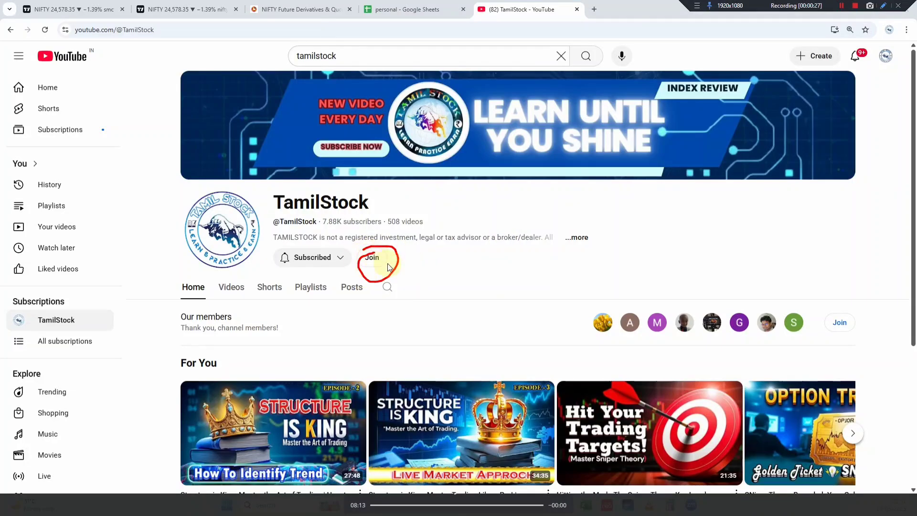
key(Escape)
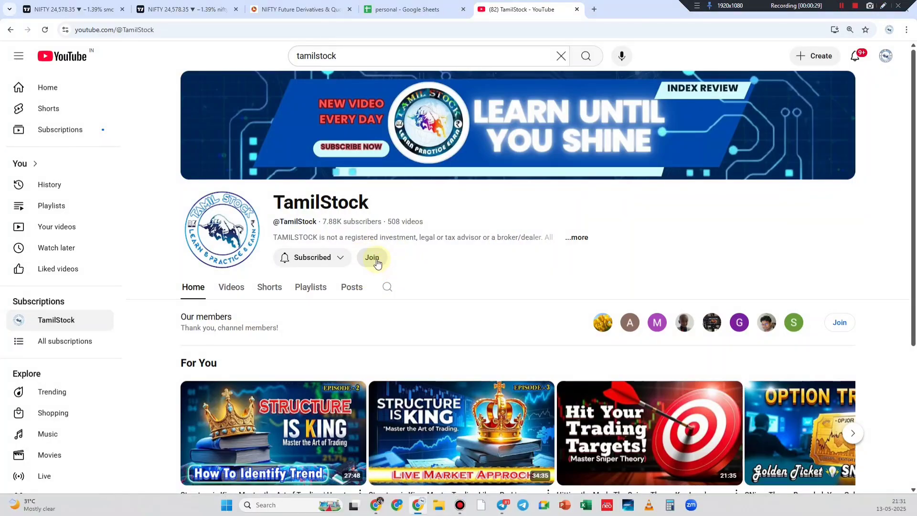
click(373, 259)
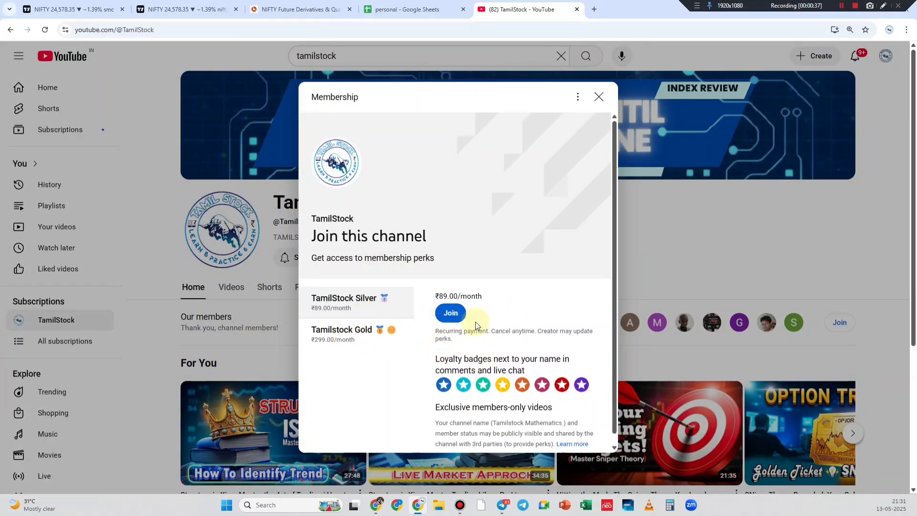
click(599, 97)
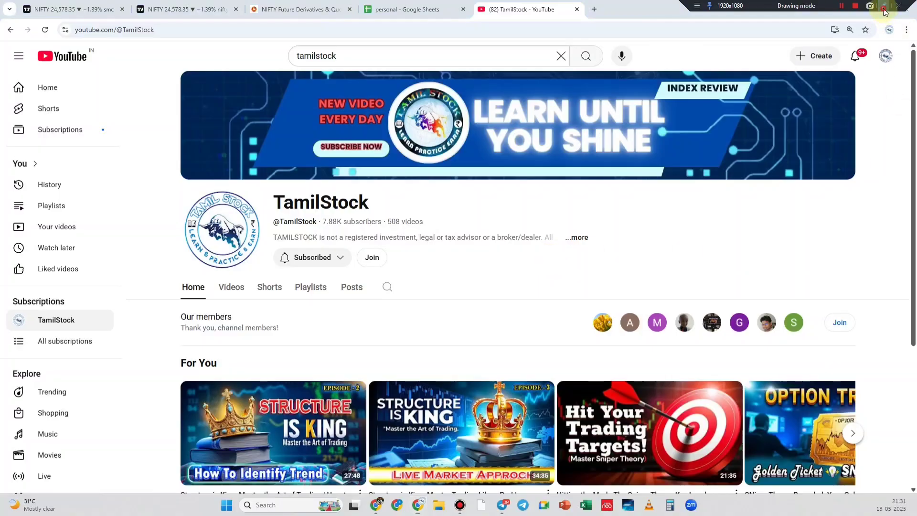
Mark the channel's Join option with freehand red ink and write an underlined note above the members row
mouse_move(356, 257)
mouse_down()
mouse_move(458, 252)
mouse_move(443, 266)
mouse_up()
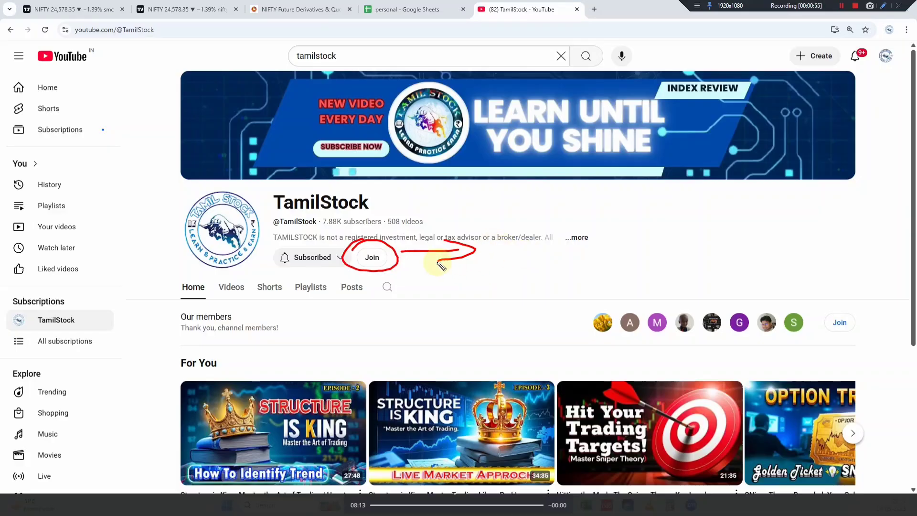
key(Escape)
click(886, 8)
mouse_move(402, 260)
mouse_down()
mouse_move(426, 260)
mouse_move(455, 241)
mouse_up()
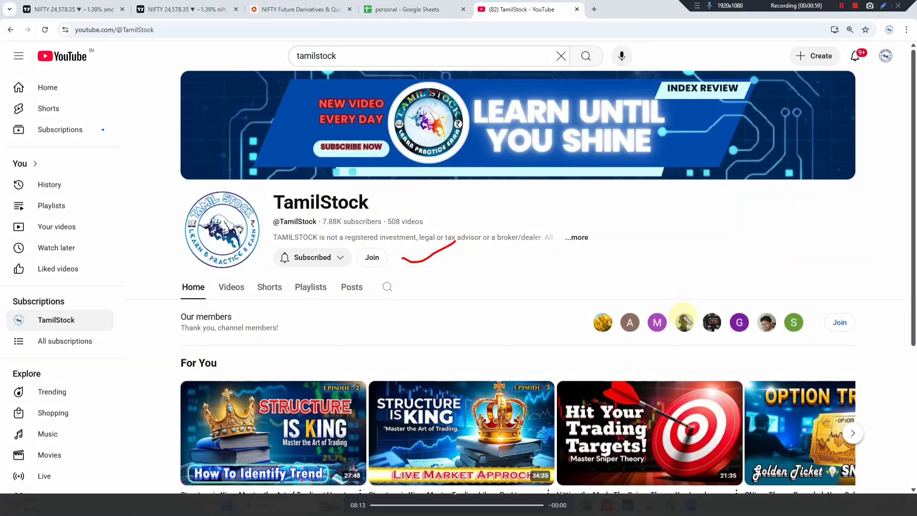
mouse_move(615, 260)
mouse_down()
mouse_move(659, 252)
mouse_move(699, 273)
mouse_up()
drag(646, 286, 756, 253)
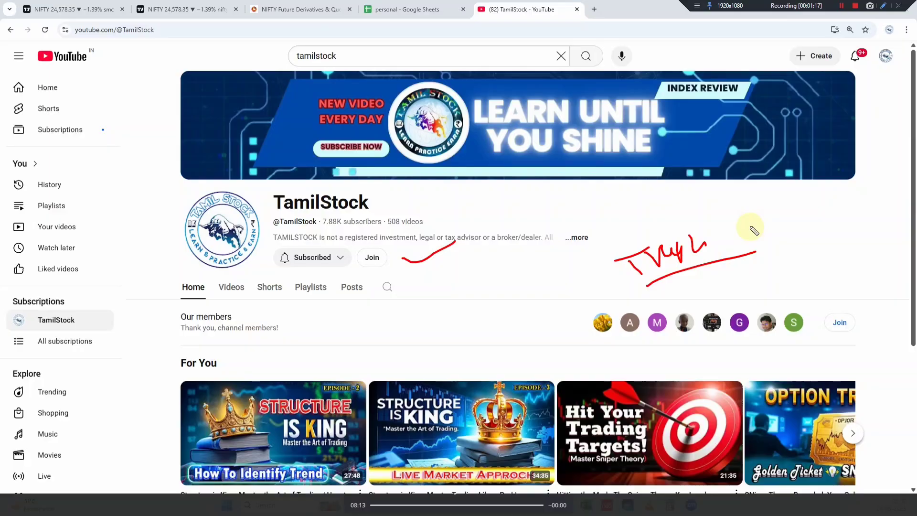
View the TamilStock membership tiers again and return to the NIFTY chart in TradingView
click(372, 257)
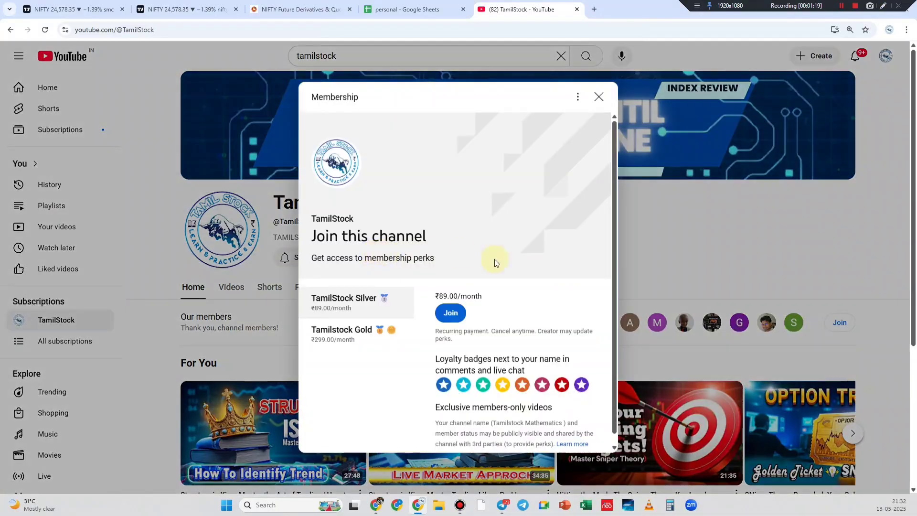
click(599, 96)
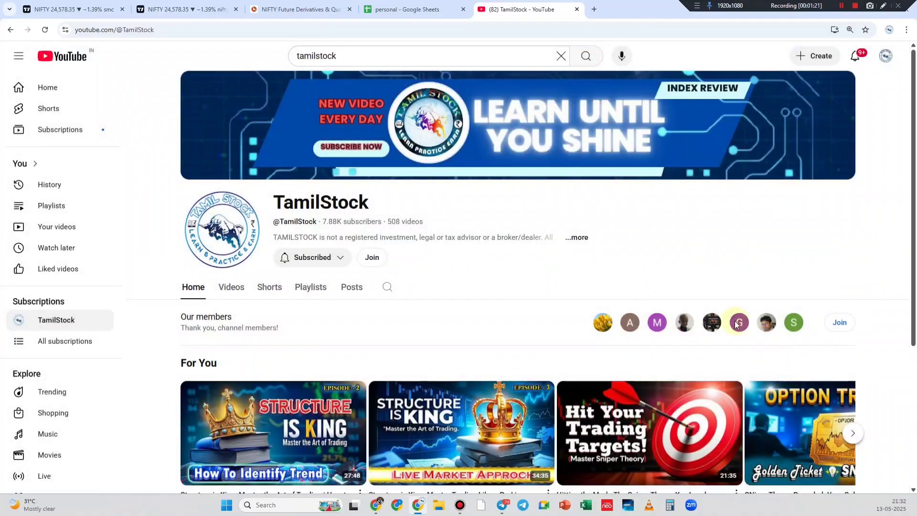
click(95, 8)
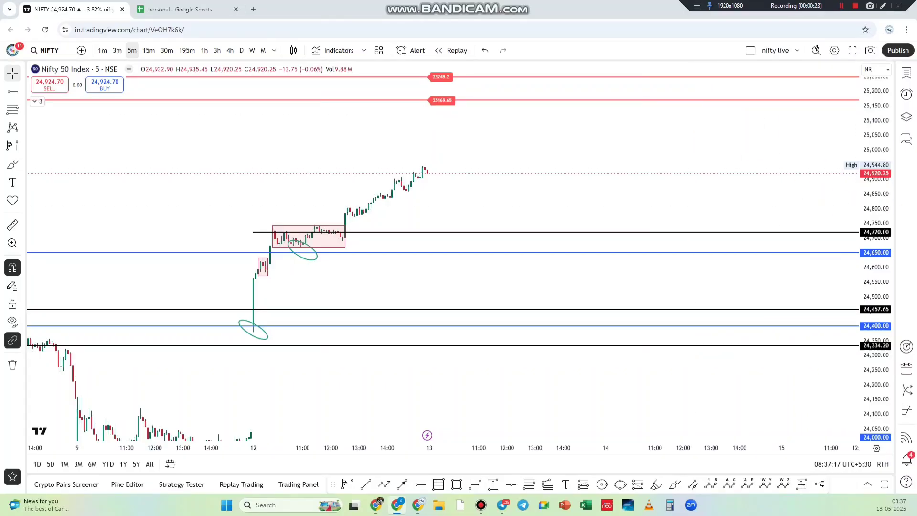
Delete the horizontal lines at 24,650, 24,400, 24,457.65 and 24,334.20 from the NIFTY chart
drag(583, 158, 690, 175)
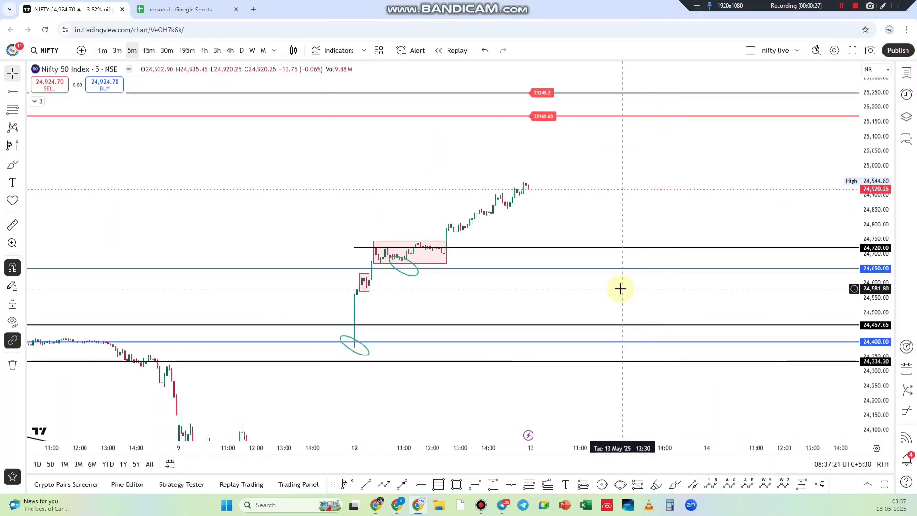
click(640, 268)
drag(642, 270, 679, 342)
key(Delete)
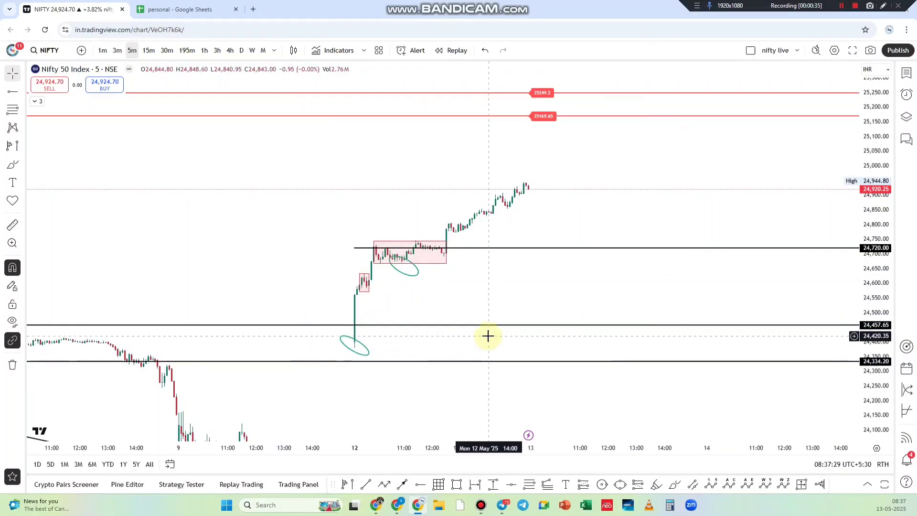
click(501, 325)
key(Delete)
click(509, 362)
key(Delete)
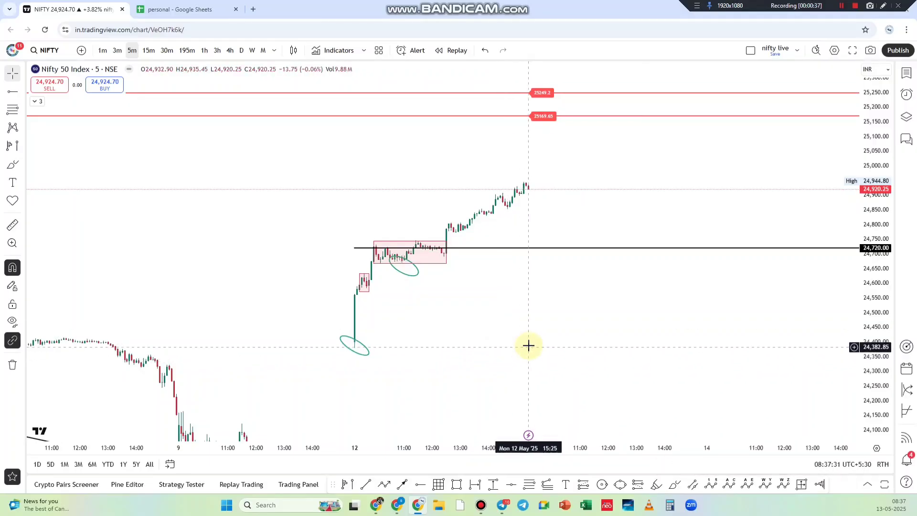
Handwrite and underline "key" in red beside the 24,720 level, and clear the ink
drag(510, 327, 724, 313)
scroll(726, 312, up, 4)
drag(869, 257, 876, 204)
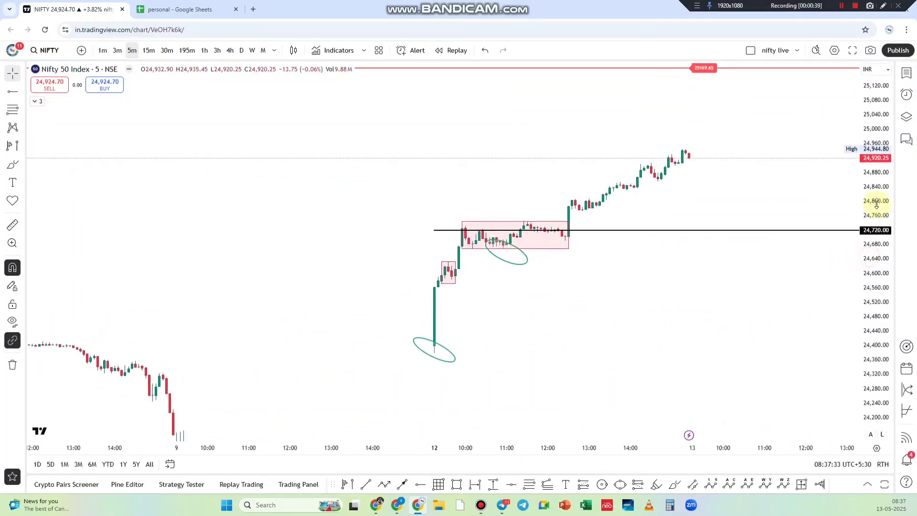
click(883, 6)
mouse_move(756, 209)
mouse_down()
mouse_move(802, 203)
mouse_move(810, 224)
mouse_up()
drag(778, 255, 828, 237)
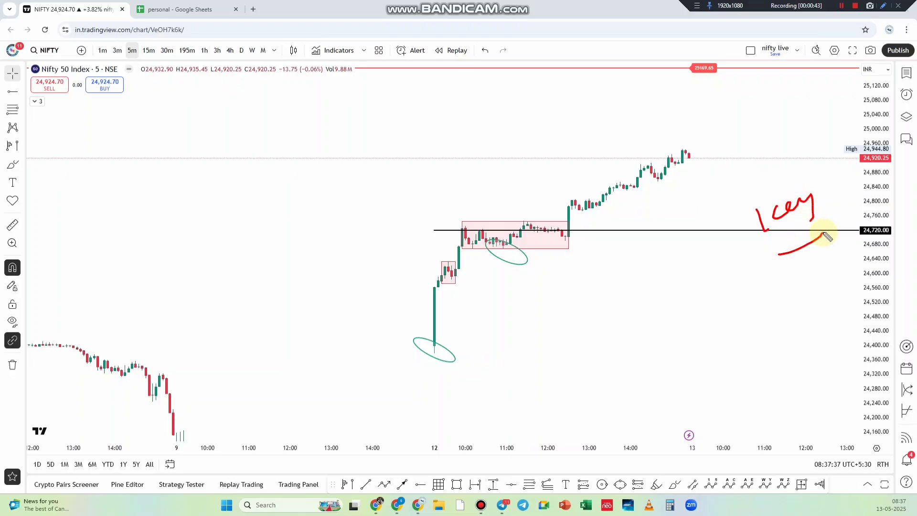
key(Escape)
Handwrite underlined "SMC" and "Base" notes in red around the 12 May consolidation
click(883, 5)
drag(290, 123, 257, 155)
mouse_move(303, 114)
mouse_down()
mouse_move(306, 137)
mouse_move(337, 127)
mouse_up()
drag(347, 104, 354, 122)
drag(277, 173, 372, 143)
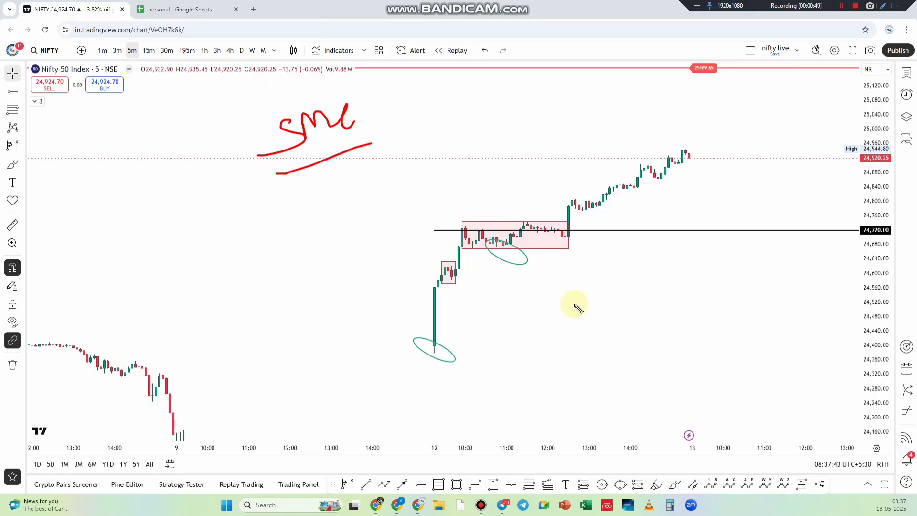
mouse_move(580, 299)
mouse_down()
mouse_move(608, 314)
mouse_move(655, 272)
mouse_move(677, 276)
mouse_up()
click(592, 336)
drag(591, 336, 691, 314)
Add a handwritten note beside the 12 May rally, draw arrows to the red consolidation box, and clear all the ink
mouse_move(170, 266)
mouse_down()
mouse_move(245, 266)
mouse_move(250, 253)
mouse_move(285, 280)
mouse_up()
mouse_move(299, 225)
mouse_down()
mouse_move(328, 239)
mouse_move(371, 220)
mouse_up()
mouse_move(465, 149)
mouse_down()
mouse_move(491, 186)
mouse_move(475, 202)
mouse_up()
mouse_move(474, 311)
mouse_down()
mouse_move(501, 278)
mouse_move(502, 261)
mouse_up()
drag(488, 274, 506, 279)
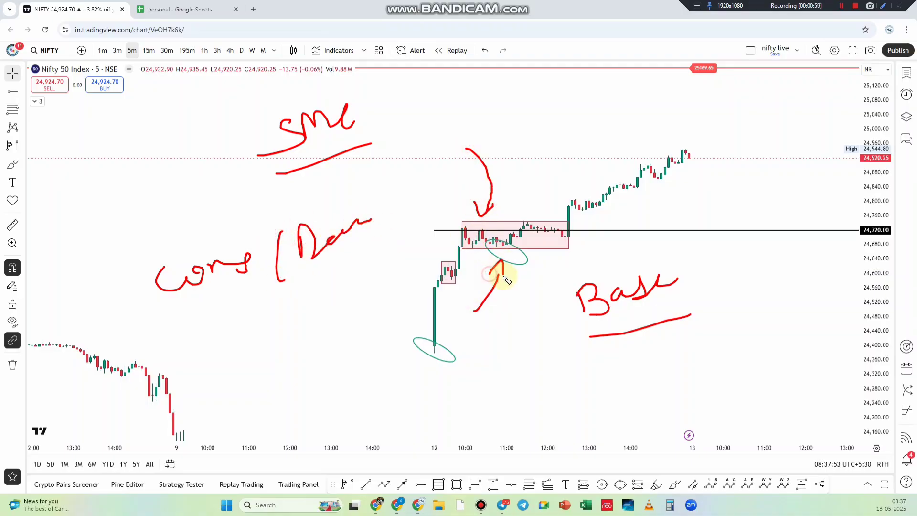
key(Escape)
Delete the small red rectangle around the early 12 May pause below the larger consolidation box
click(446, 269)
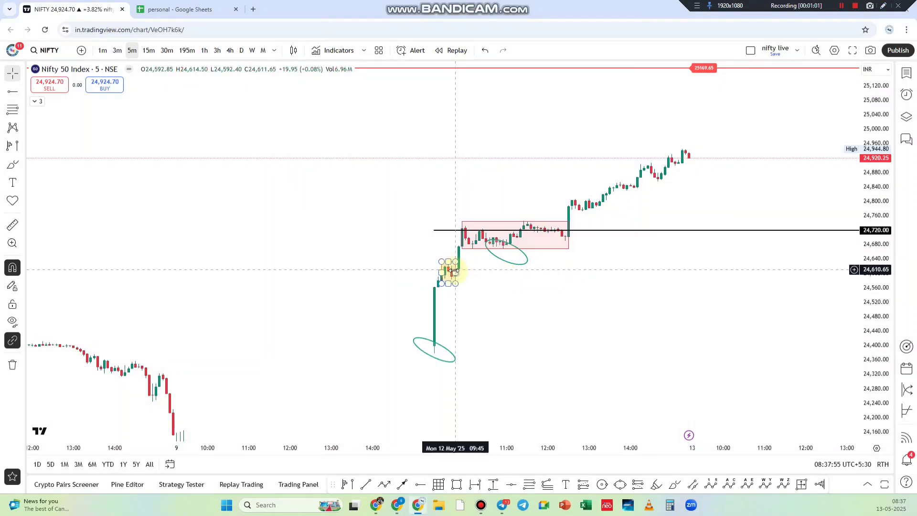
click(459, 267)
click(449, 270)
key(Delete)
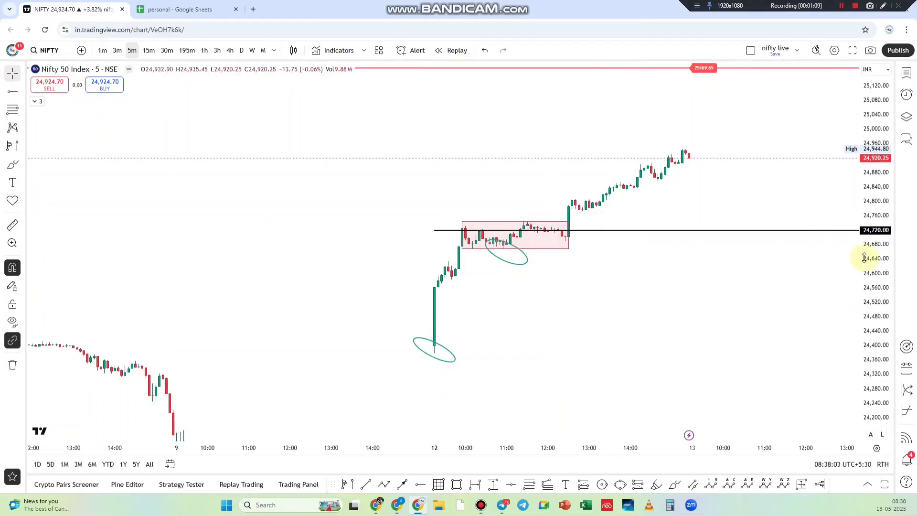
Handwrite and underline the 24720 level in red above its horizontal ray, and clear the ink
drag(637, 254, 549, 278)
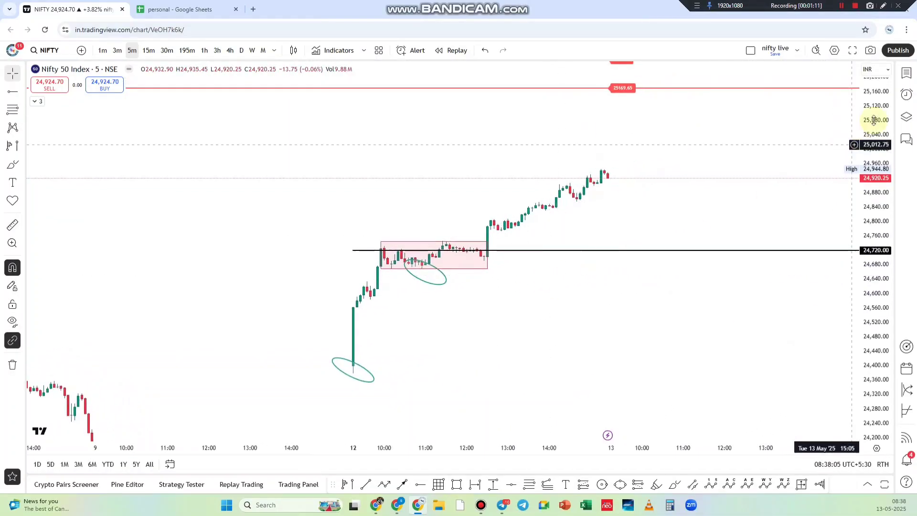
click(884, 5)
mouse_move(691, 231)
mouse_down()
mouse_move(778, 203)
mouse_move(792, 209)
mouse_move(756, 228)
mouse_move(836, 212)
mouse_up()
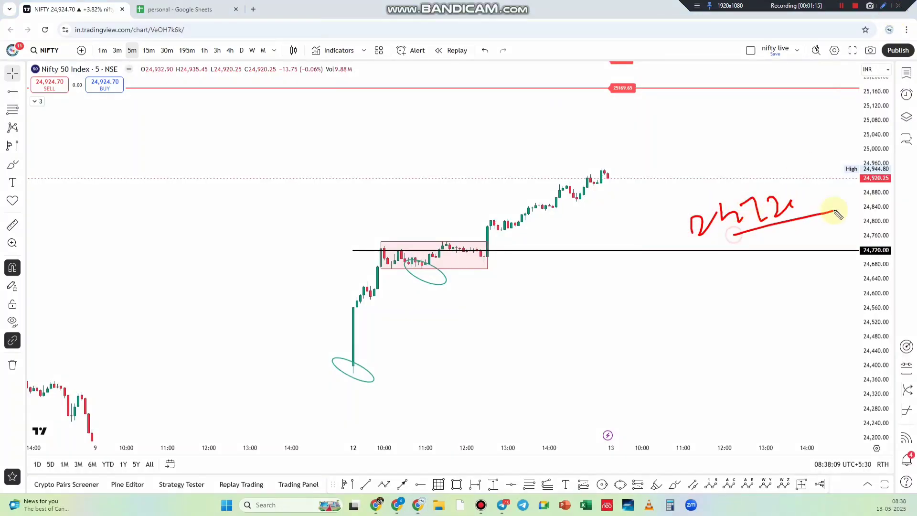
key(Escape)
Add a horizontal ray at the daily candle's 24,924.70 close on the daily chart and return to the 5-minute chart
click(241, 50)
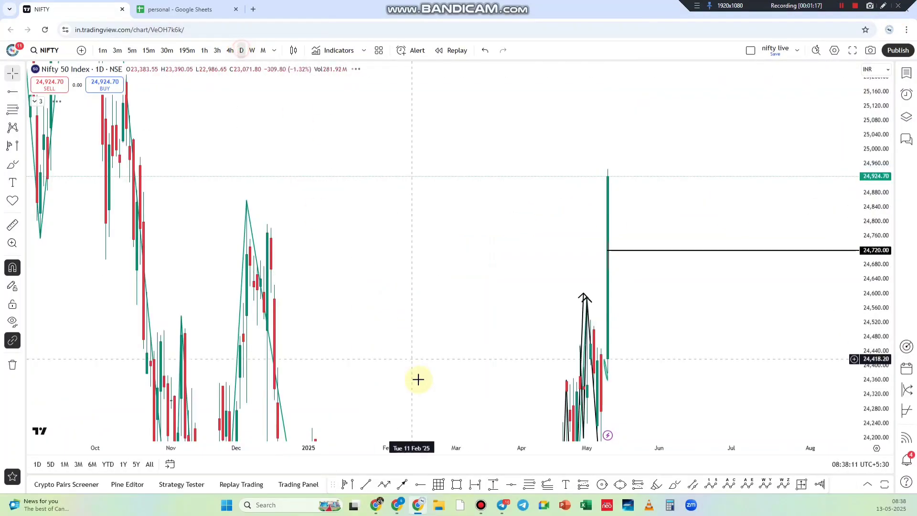
click(421, 484)
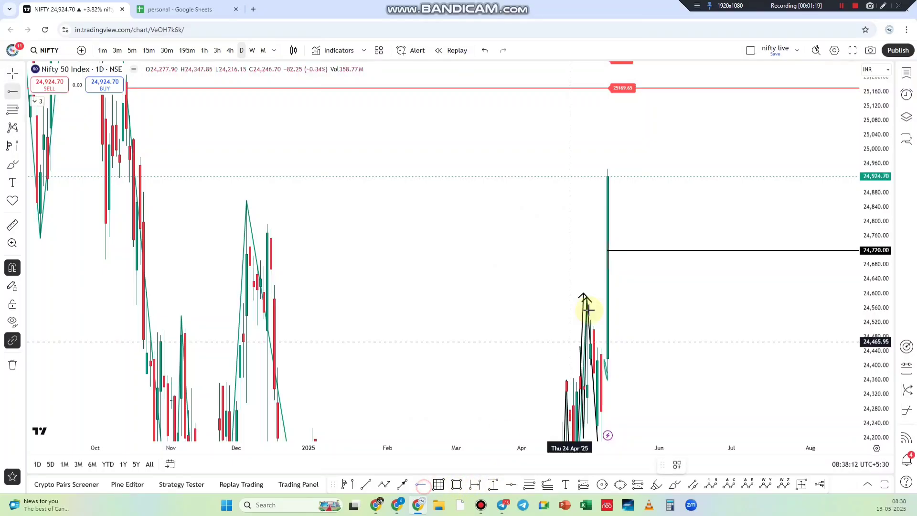
click(607, 176)
click(132, 51)
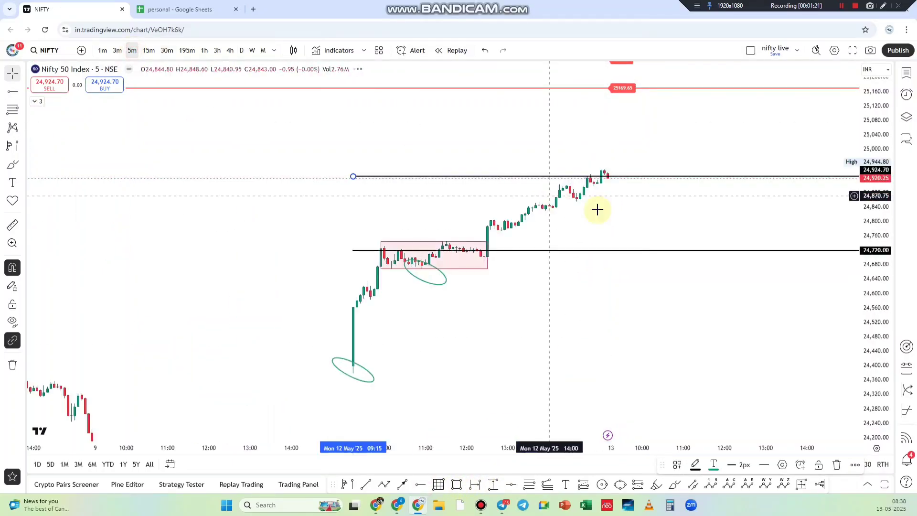
drag(758, 207, 632, 256)
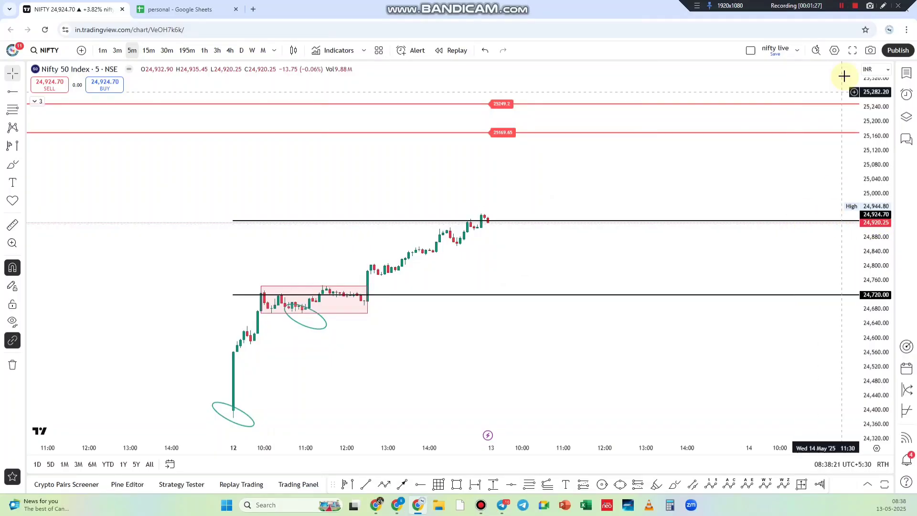
Handwrite a red "5" below the 25,169.65 line and clear it
click(883, 6)
mouse_move(410, 155)
mouse_down()
mouse_move(417, 177)
mouse_move(438, 148)
mouse_up()
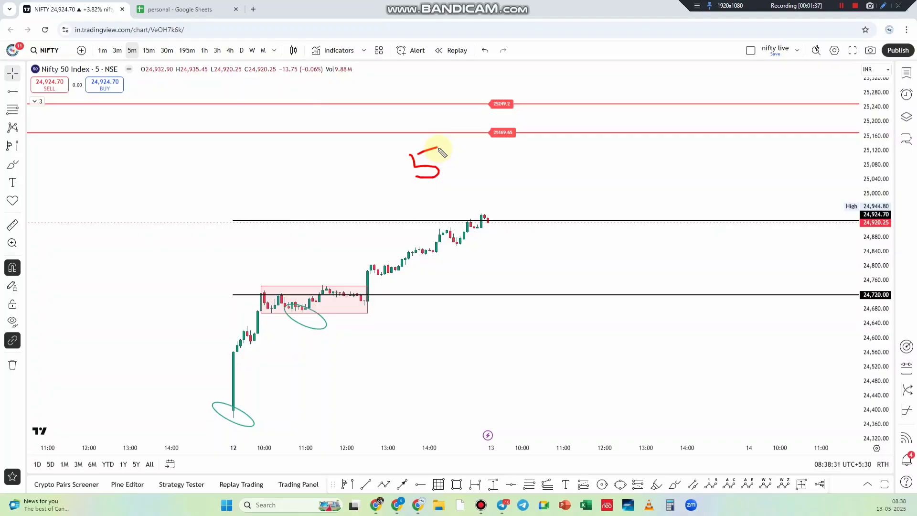
key(Escape)
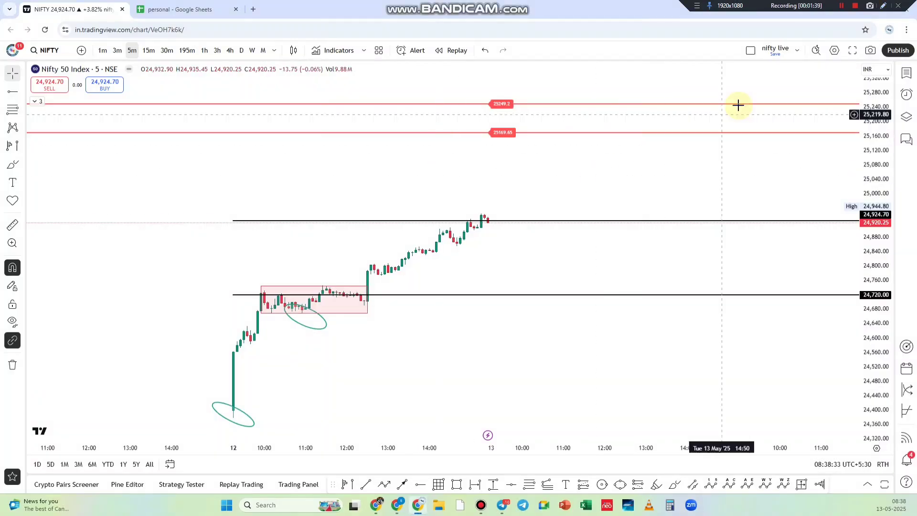
Circle the 12 May opening low in red, draw freehand strokes below the 24,720 ray, and clear the ink
click(882, 6)
mouse_move(231, 414)
mouse_down()
mouse_move(474, 235)
mouse_move(245, 338)
mouse_move(221, 404)
mouse_up()
mouse_move(476, 340)
mouse_down()
mouse_move(485, 364)
mouse_move(533, 363)
mouse_move(635, 320)
mouse_up()
drag(468, 401, 645, 307)
drag(480, 415, 669, 323)
key(Escape)
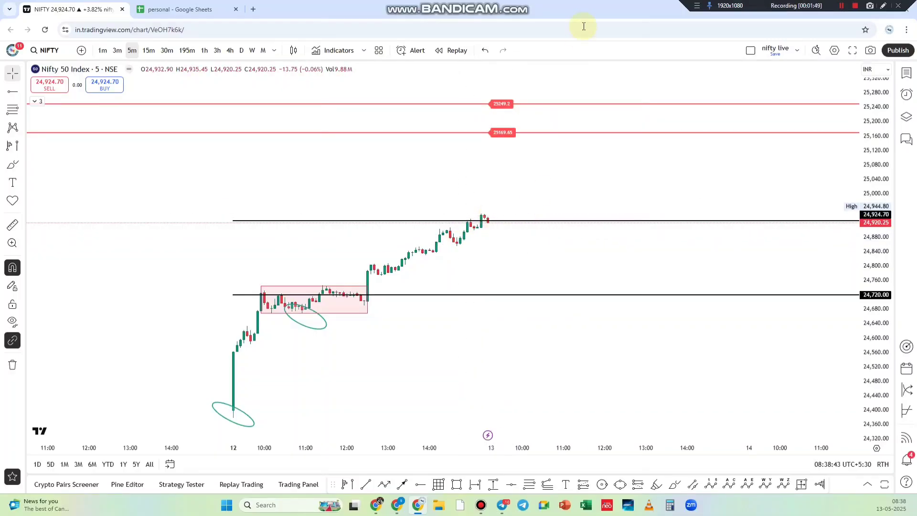
Draw freehand red marks in the empty chart area before the 12 May candles and clear them
click(883, 5)
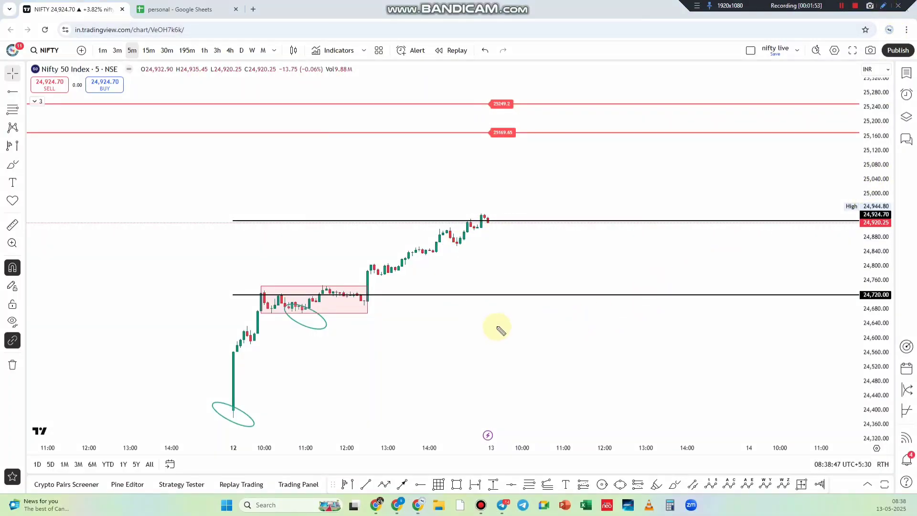
drag(61, 160, 148, 299)
drag(114, 182, 237, 178)
drag(111, 151, 122, 142)
key(Escape)
Switch the NIFTY chart to the 1-hour timeframe and examine the price history back to October
click(204, 50)
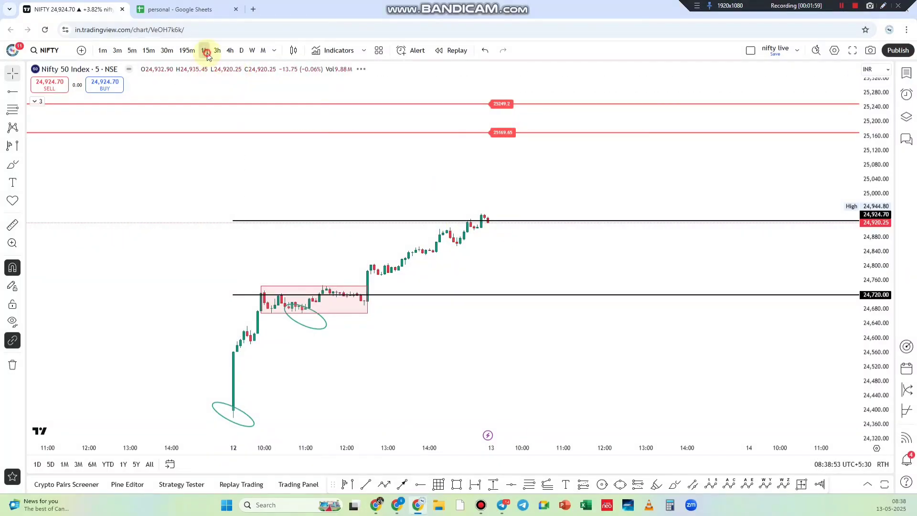
scroll(568, 359, down, 6)
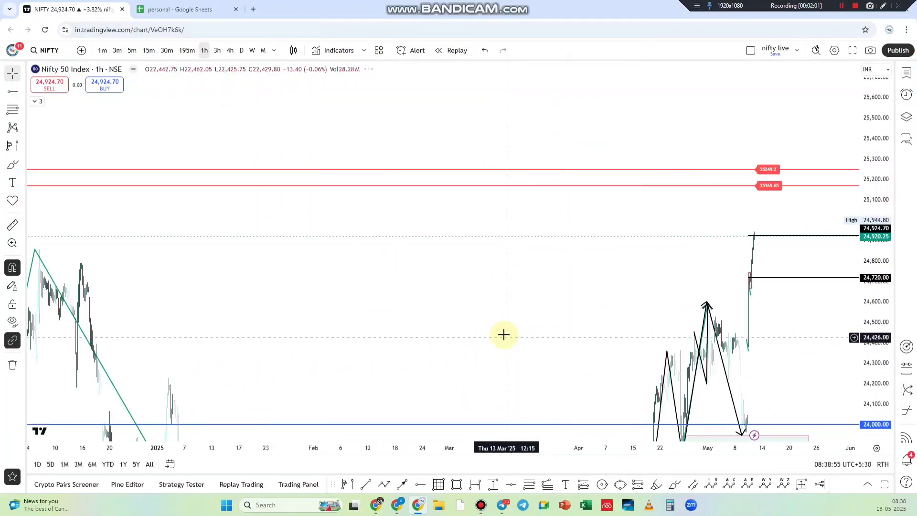
scroll(536, 249, down, 3)
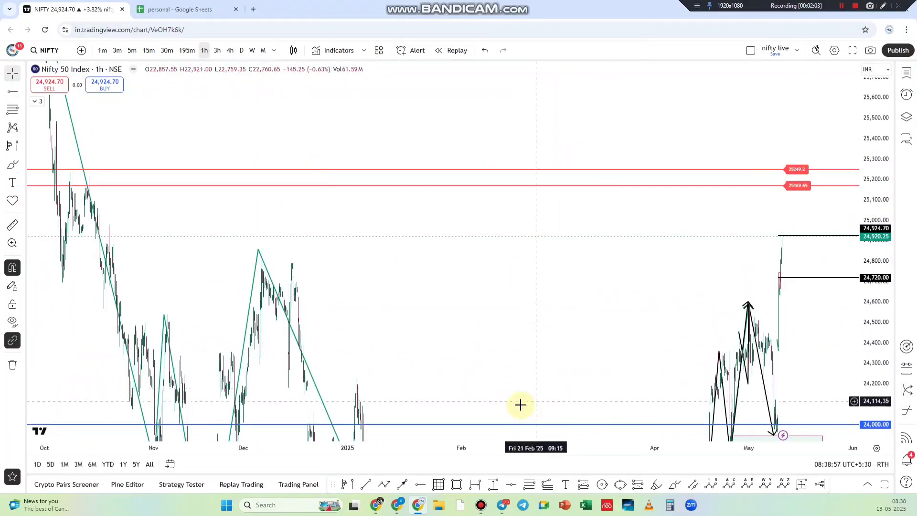
click(365, 485)
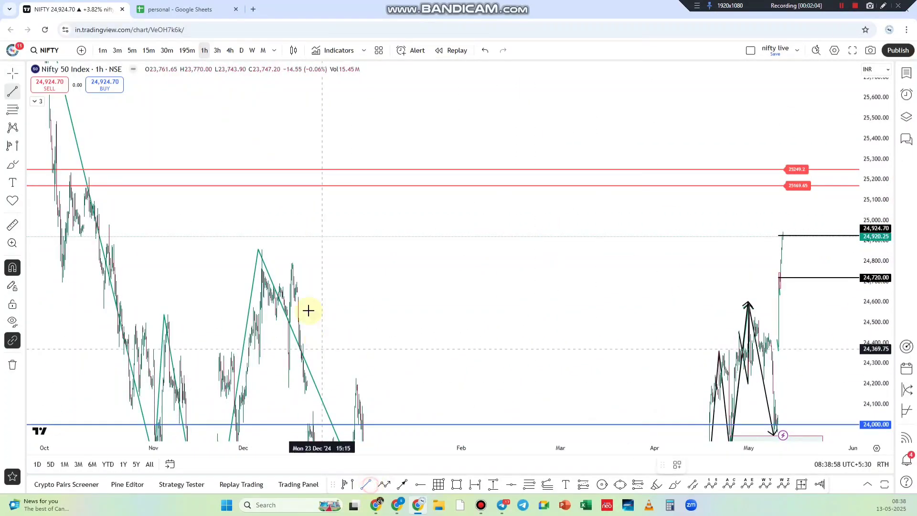
click(260, 249)
key(Escape)
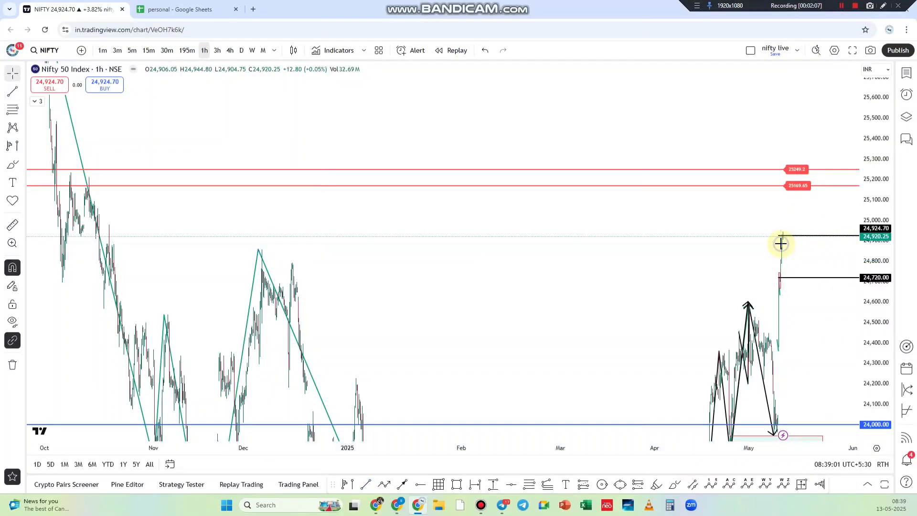
Switch the NIFTY chart to the 5-minute timeframe and frame the 12 May rally together with the two red lines above it
scroll(780, 243, up, 5)
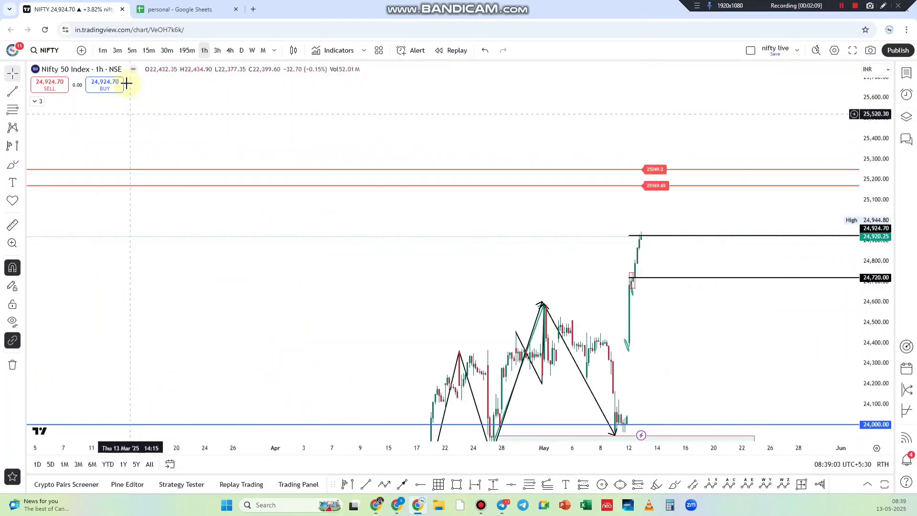
click(131, 52)
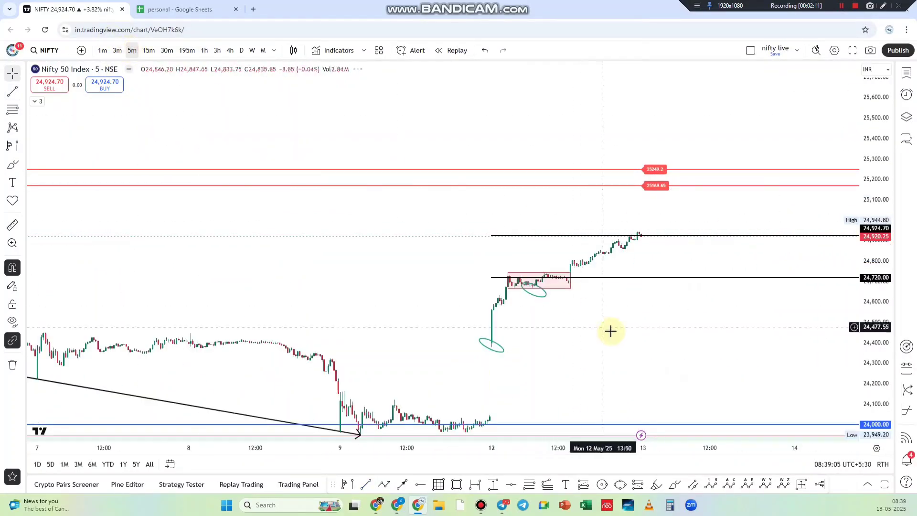
drag(685, 334, 597, 353)
drag(893, 290, 866, 98)
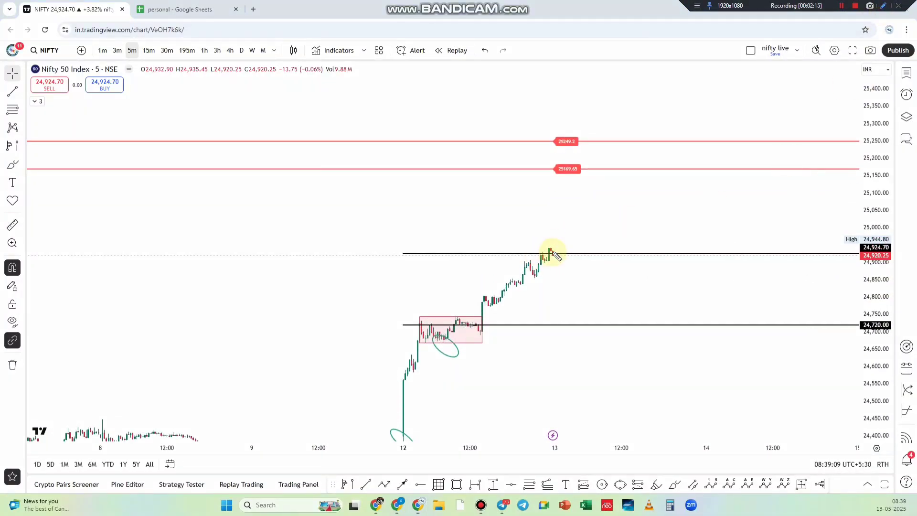
Circle the 25,169.65–25,249.2 zone in red, add an underlined handwritten "25150" and an upward path, and clear the ink
mouse_move(532, 147)
mouse_down()
mouse_move(538, 180)
mouse_move(527, 152)
mouse_up()
drag(358, 126, 373, 166)
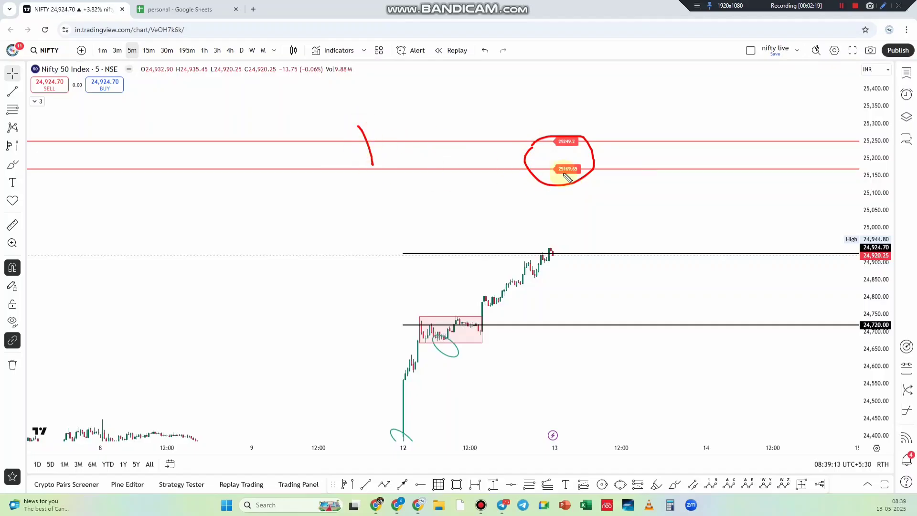
mouse_move(391, 127)
mouse_down()
mouse_move(395, 153)
mouse_move(420, 113)
mouse_up()
mouse_move(273, 167)
mouse_down()
mouse_move(285, 176)
mouse_move(338, 127)
mouse_up()
mouse_move(315, 212)
mouse_down()
mouse_move(430, 161)
mouse_move(490, 155)
mouse_up()
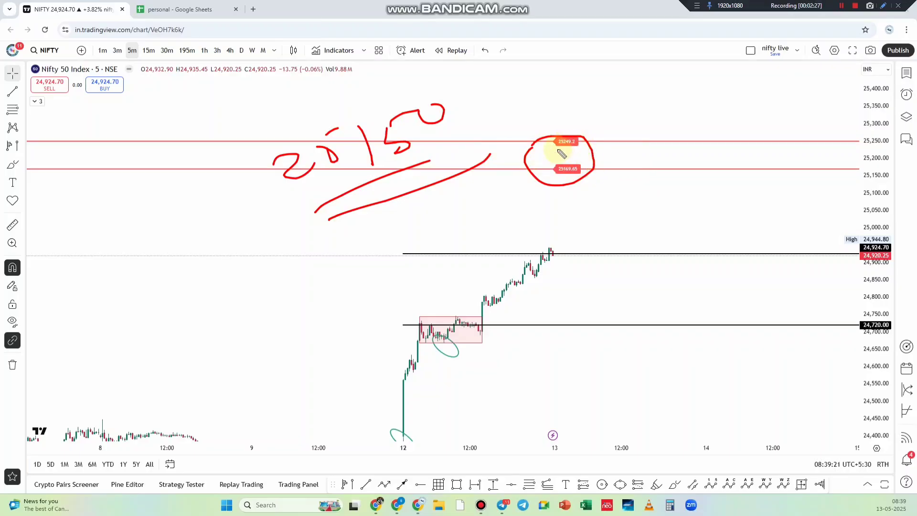
mouse_move(586, 142)
mouse_down()
mouse_move(569, 149)
mouse_move(679, 142)
mouse_move(705, 57)
mouse_up()
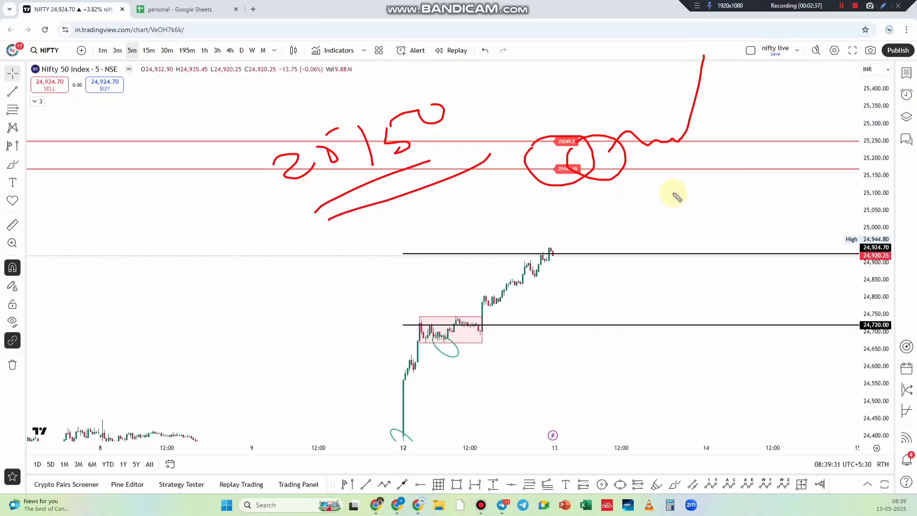
key(Escape)
Circle the zone between the two red lines, draw a curved arrow down toward the 24,720 ray, and clear the ink
click(884, 6)
mouse_move(568, 146)
mouse_down()
mouse_move(595, 178)
mouse_move(579, 139)
mouse_move(706, 306)
mouse_move(731, 302)
mouse_up()
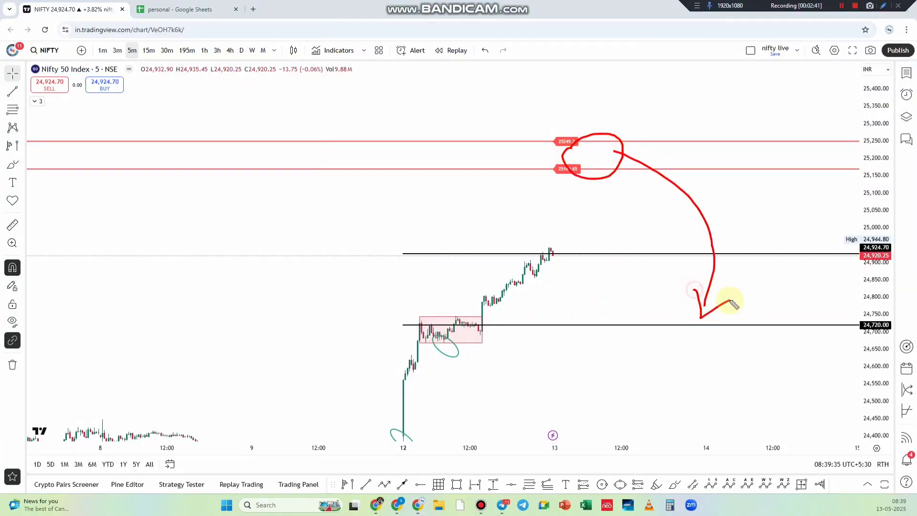
key(Escape)
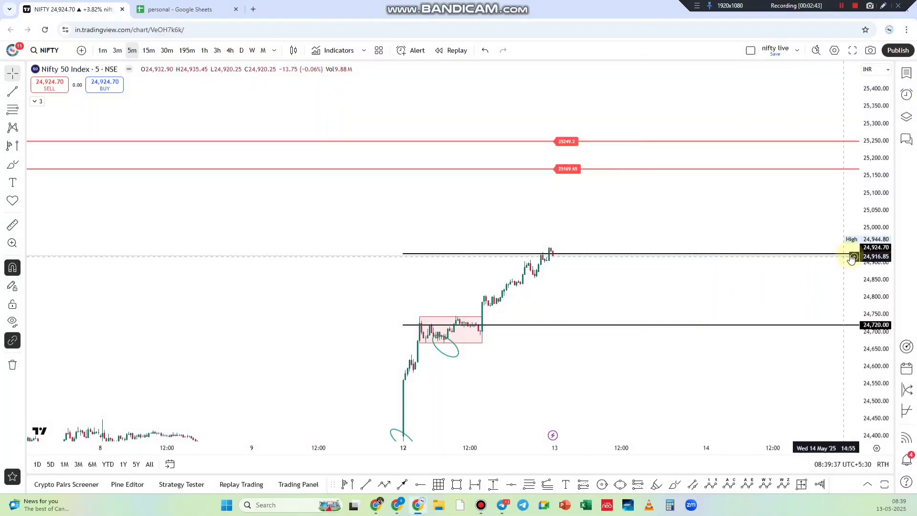
Circle the 25,169.65–25,249.2 zone in red and handwrite an underlined "24920" beside the 24,924.70 ray
drag(866, 258, 861, 203)
scroll(786, 193, up, 3)
click(879, 7)
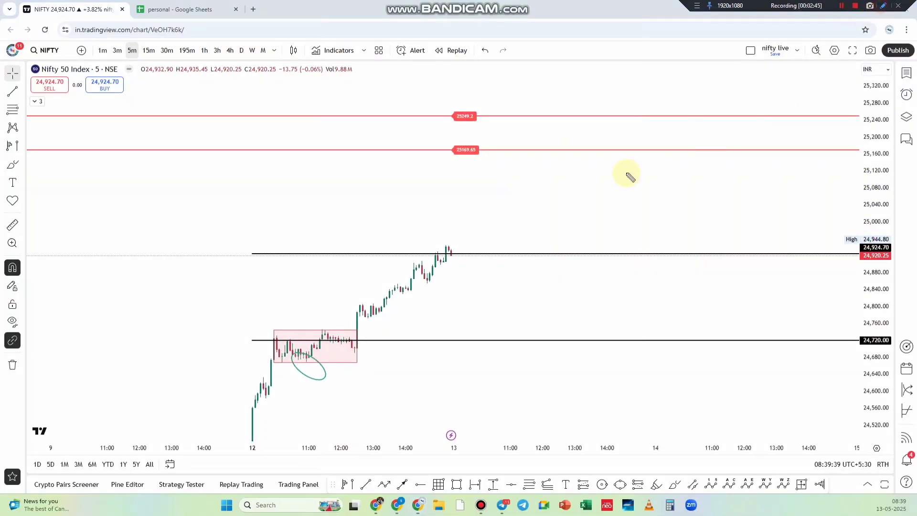
mouse_move(451, 122)
mouse_down()
mouse_move(470, 153)
mouse_move(454, 128)
mouse_up()
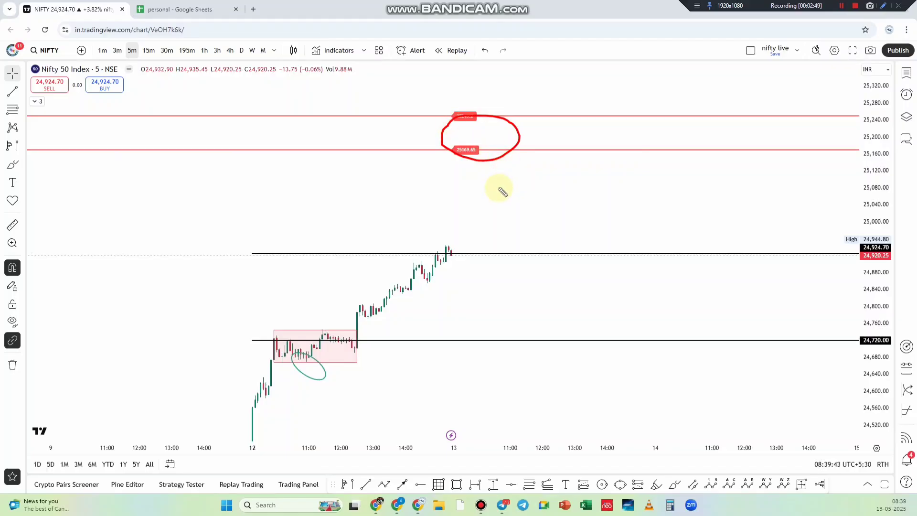
drag(520, 228, 595, 231)
mouse_move(617, 200)
mouse_down()
mouse_move(620, 234)
mouse_move(712, 200)
mouse_move(695, 217)
mouse_up()
drag(552, 282, 702, 239)
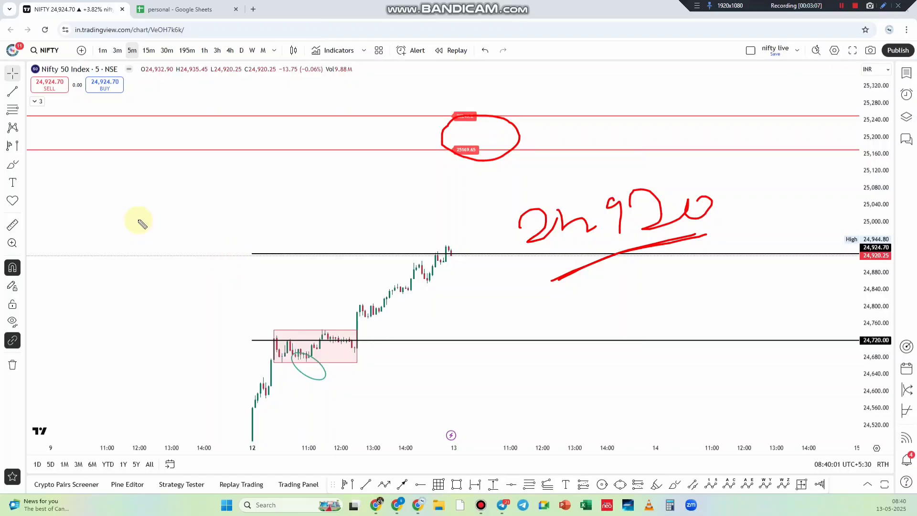
Handwrite "25000 ce" with a downward arrow and "24800 pe" with an upward arrow before the 12 May candles
mouse_move(108, 205)
mouse_down()
mouse_move(146, 212)
mouse_move(166, 201)
mouse_move(159, 190)
mouse_move(259, 162)
mouse_up()
mouse_move(163, 263)
mouse_down()
mouse_move(204, 273)
mouse_move(239, 246)
mouse_move(248, 225)
mouse_move(319, 210)
mouse_up()
drag(284, 147, 314, 156)
drag(305, 94, 329, 128)
mouse_move(298, 126)
mouse_down()
mouse_move(322, 141)
mouse_move(339, 128)
mouse_up()
mouse_move(343, 219)
mouse_down()
mouse_move(338, 180)
mouse_move(357, 190)
mouse_up()
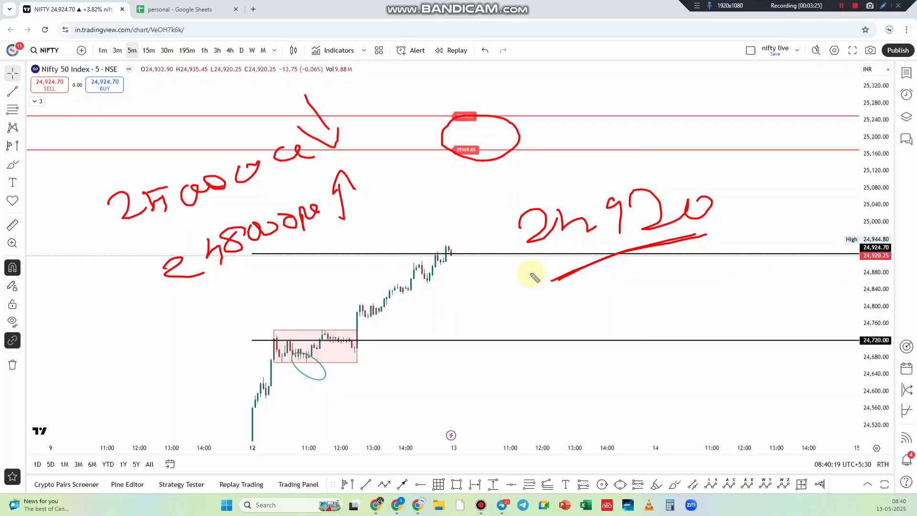
Sketch a fall from the red zone through the 24,924.70 ray, add "2494" and a line at the 12 May high, and clear all ink
mouse_move(477, 252)
mouse_down()
mouse_move(475, 147)
mouse_move(478, 256)
mouse_move(576, 352)
mouse_up()
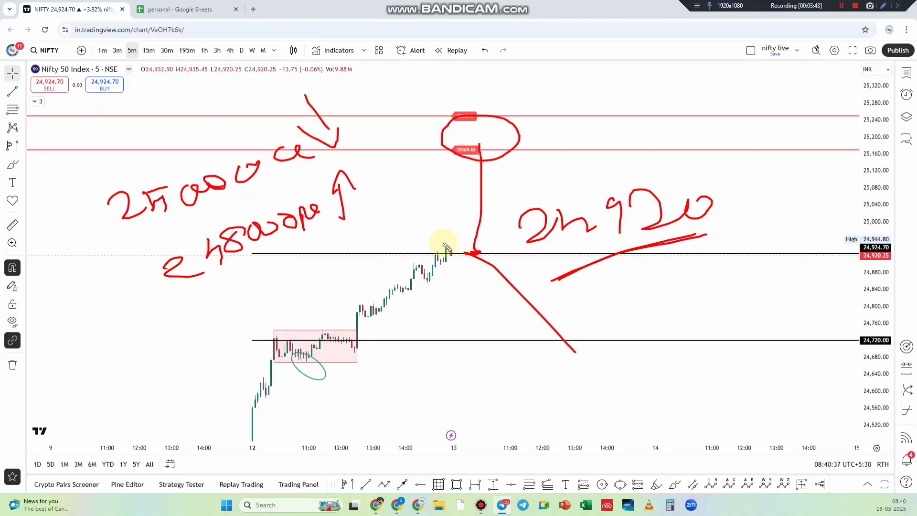
drag(526, 178, 611, 171)
drag(634, 136, 641, 168)
mouse_move(652, 134)
mouse_down()
mouse_move(652, 150)
mouse_move(680, 154)
mouse_up()
drag(447, 245, 639, 241)
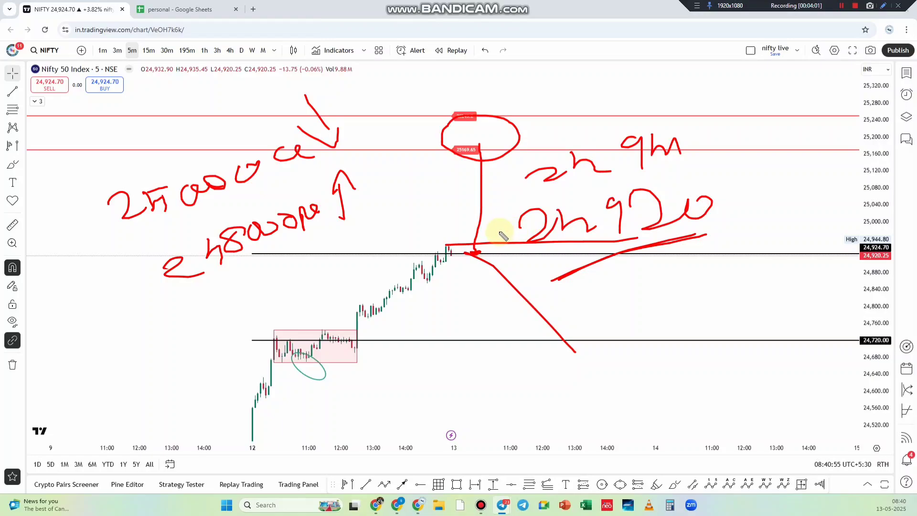
mouse_move(698, 229)
mouse_down()
mouse_move(748, 173)
mouse_move(746, 159)
mouse_up()
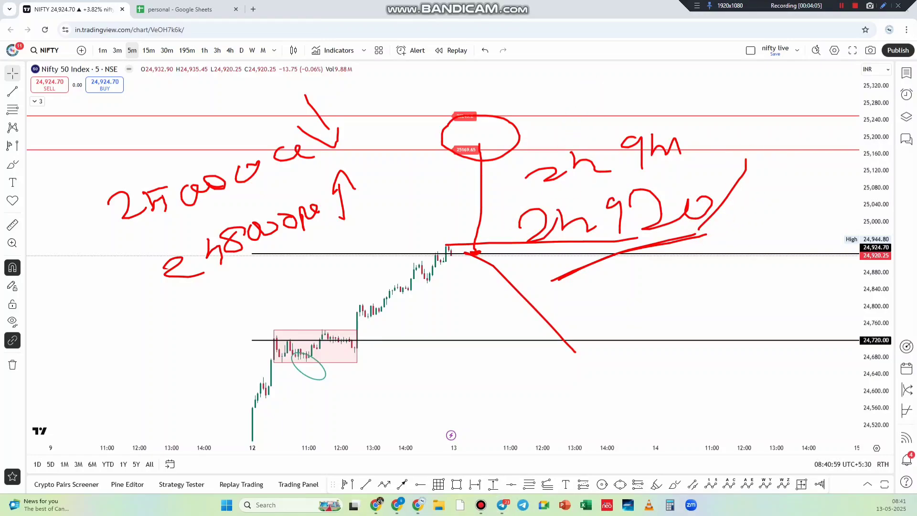
key(Escape)
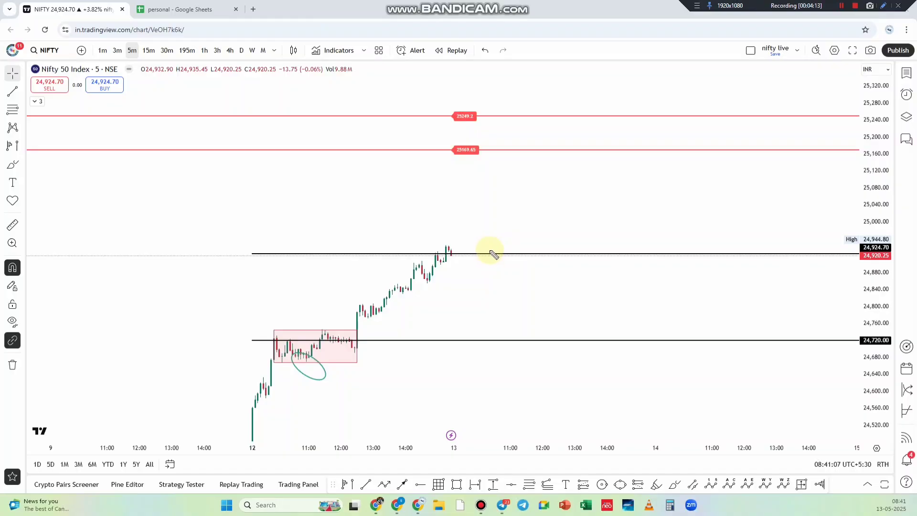
Draw red declining paths from the 24,924.70 ray to 24,720, extend the consolidation box with freehand lines, and clear the ink
mouse_move(489, 251)
mouse_down()
mouse_move(584, 301)
mouse_move(596, 317)
mouse_up()
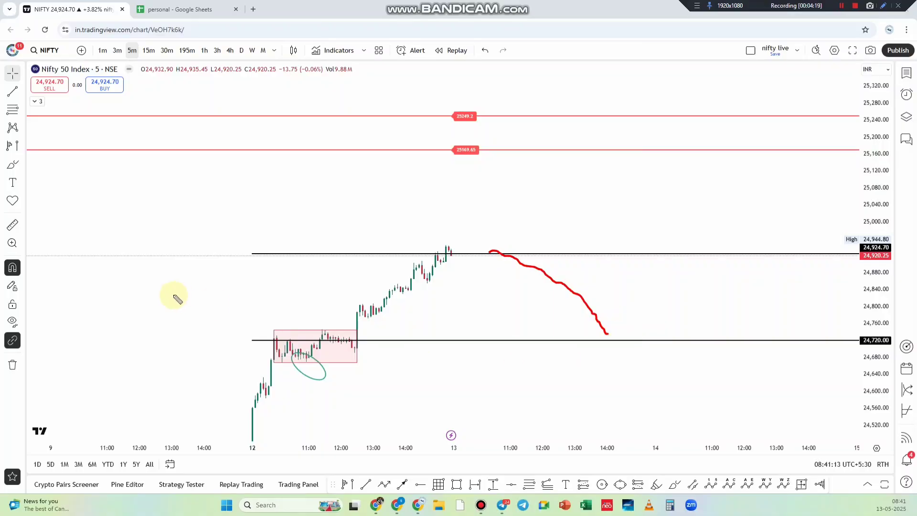
mouse_move(291, 353)
mouse_down()
mouse_move(570, 350)
mouse_move(374, 329)
mouse_move(541, 332)
mouse_up()
drag(456, 257, 526, 338)
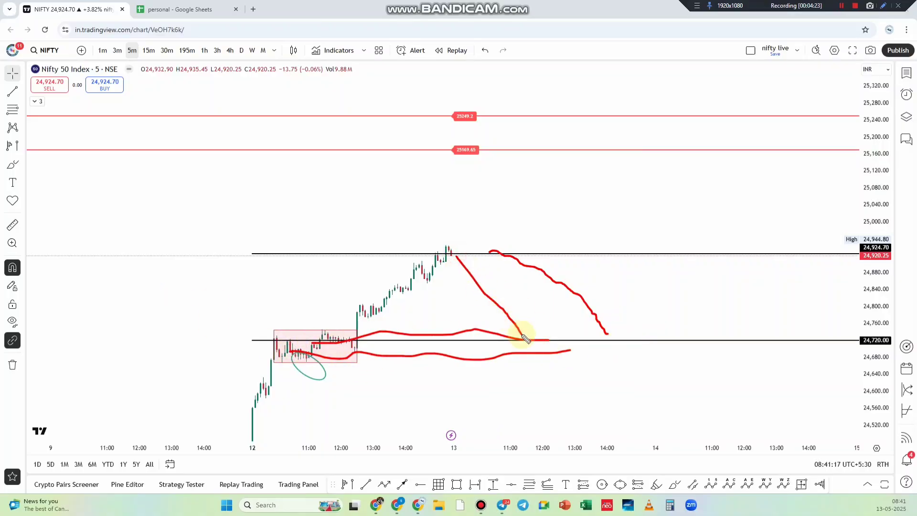
key(Escape)
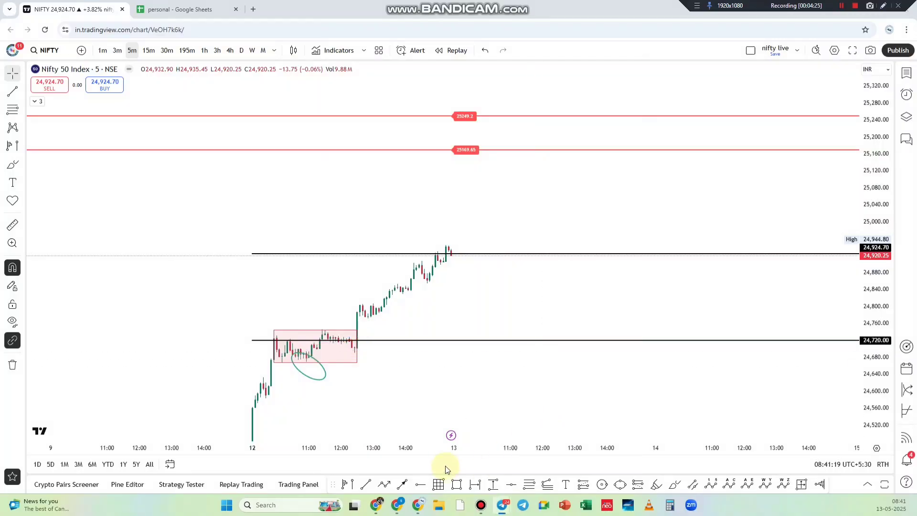
Ring the last 12 May candles, sketch a path up to the red lines and an arrow down to 24,720, and clear the ink
mouse_move(440, 242)
mouse_down()
mouse_move(494, 244)
mouse_move(425, 255)
mouse_up()
drag(472, 239, 505, 125)
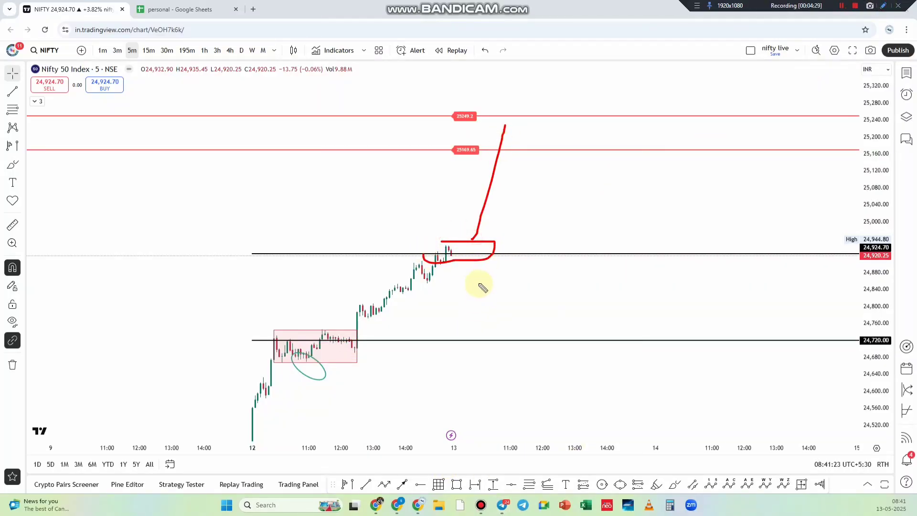
drag(481, 260, 527, 337)
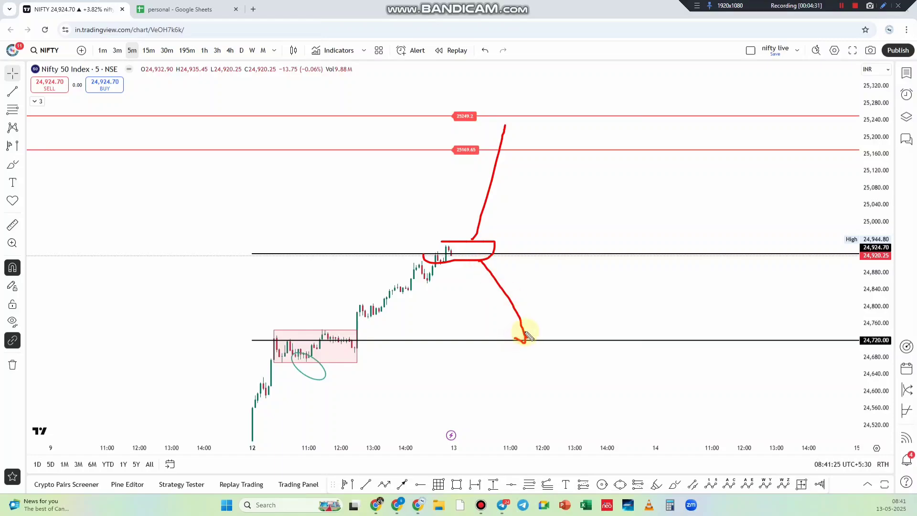
mouse_move(616, 334)
mouse_down()
mouse_move(638, 323)
mouse_move(624, 340)
mouse_move(636, 337)
mouse_move(620, 346)
mouse_up()
key(Escape)
Handwrite two short red notes above the 25,249.2 line and underline the one above the 12 May candles
click(882, 6)
mouse_move(524, 341)
mouse_down()
mouse_move(569, 343)
mouse_move(682, 88)
mouse_up()
drag(853, 248, 739, 384)
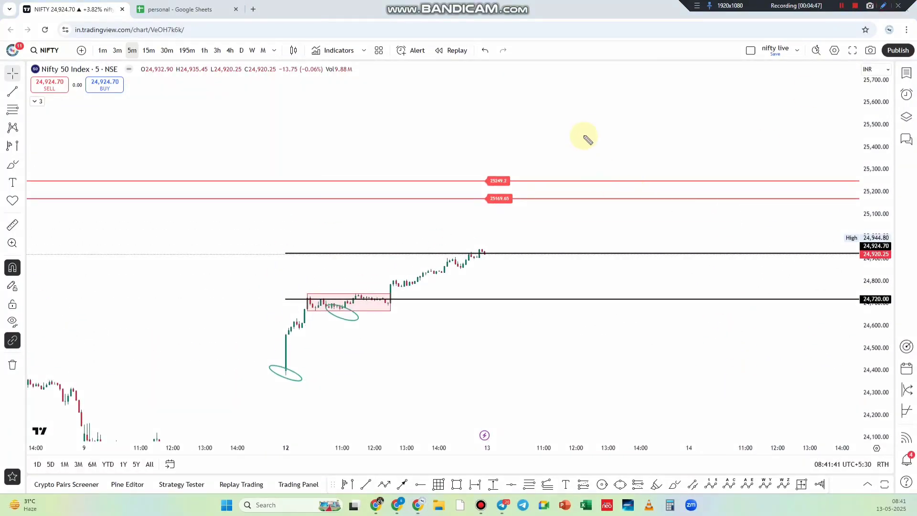
mouse_move(596, 139)
mouse_down()
mouse_move(610, 149)
mouse_move(650, 123)
mouse_up()
drag(286, 140, 298, 155)
mouse_move(275, 123)
mouse_down()
mouse_move(309, 160)
mouse_move(300, 168)
mouse_up()
drag(349, 121, 377, 130)
drag(273, 180, 398, 129)
Handwrite another red word across the two red lines before the 12 May candles, ring it, and clear all ink
mouse_move(138, 231)
mouse_down()
mouse_move(169, 233)
mouse_move(202, 215)
mouse_up()
click(196, 202)
drag(217, 197, 237, 195)
mouse_move(146, 278)
mouse_down()
mouse_move(195, 180)
mouse_move(193, 198)
mouse_up()
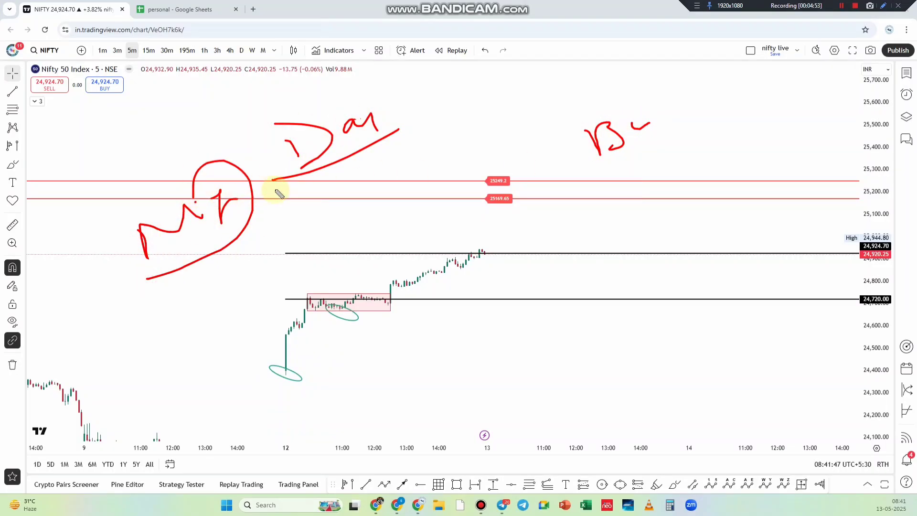
key(Escape)
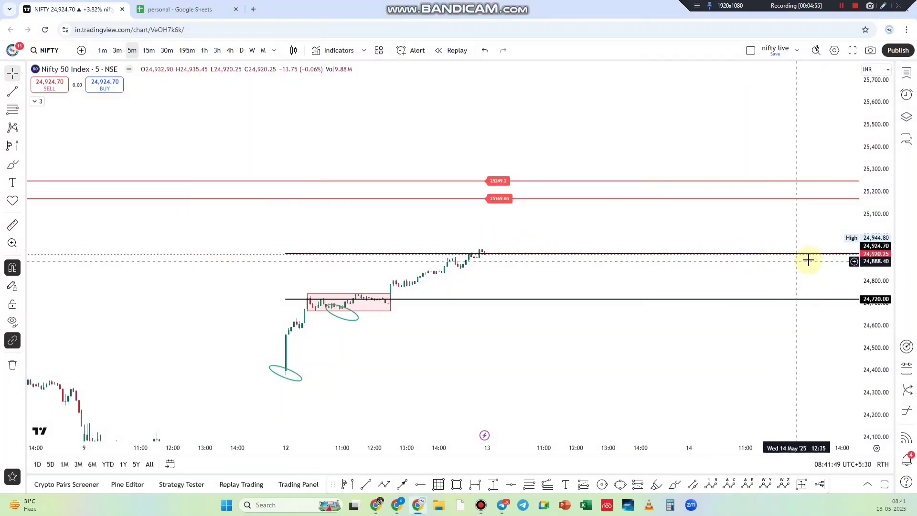
Sketch a path from the 24,924.70 ray up past 25,249.2 and another down toward 24,720, and clear the ink
drag(867, 249, 881, 138)
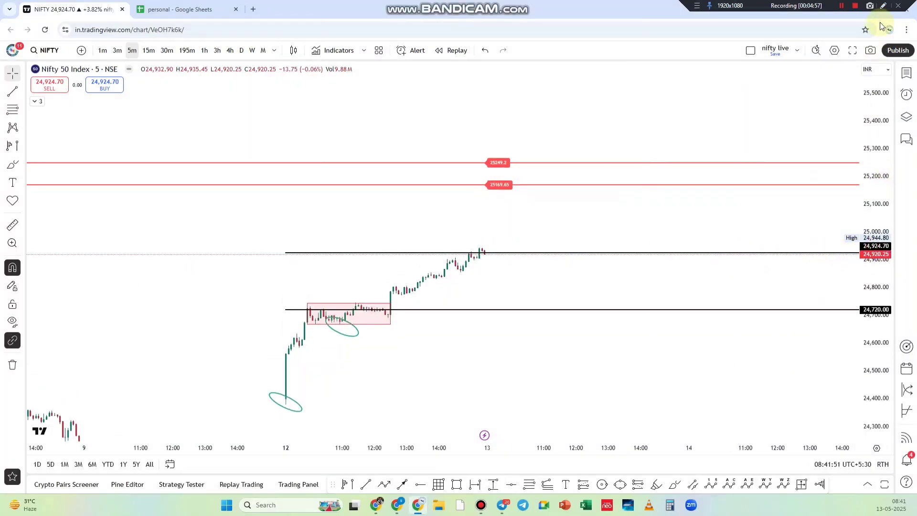
click(882, 6)
drag(588, 248, 628, 147)
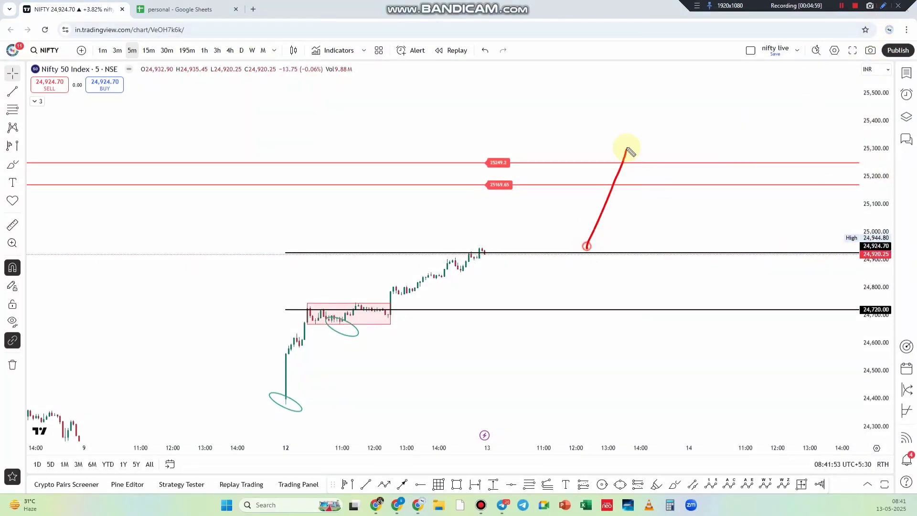
drag(593, 252, 671, 326)
key(Escape)
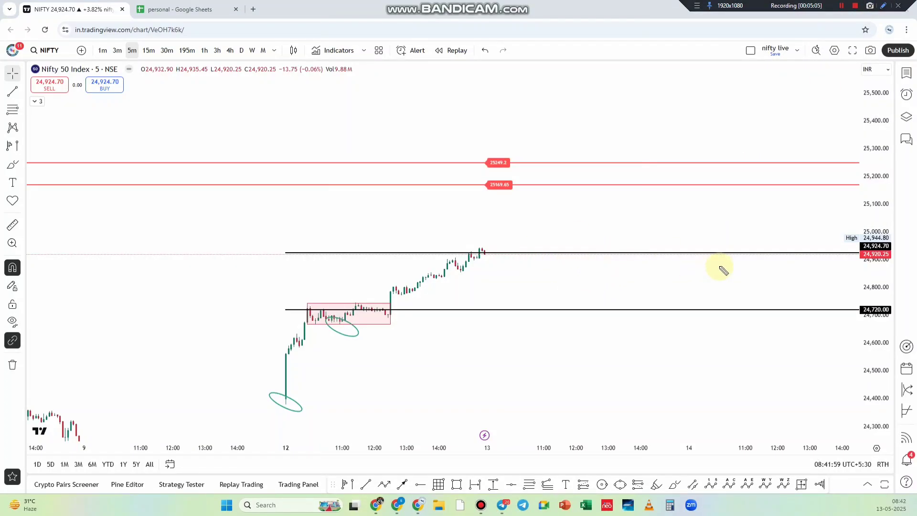
Outline the 12 May rally between two red curves and draw diverging up and down paths from the 24,924.70 ray
mouse_move(317, 341)
mouse_down()
mouse_move(487, 285)
mouse_move(538, 226)
mouse_up()
drag(308, 303, 518, 229)
mouse_move(580, 247)
mouse_down()
mouse_move(621, 178)
mouse_move(627, 287)
mouse_move(644, 308)
mouse_up()
Handwrite an underlined "pre" below the 24,720 ray, sketch up and down paths from the last candle, and clear all ink
mouse_move(673, 372)
mouse_down()
mouse_move(682, 348)
mouse_move(726, 336)
mouse_up()
drag(673, 390, 731, 359)
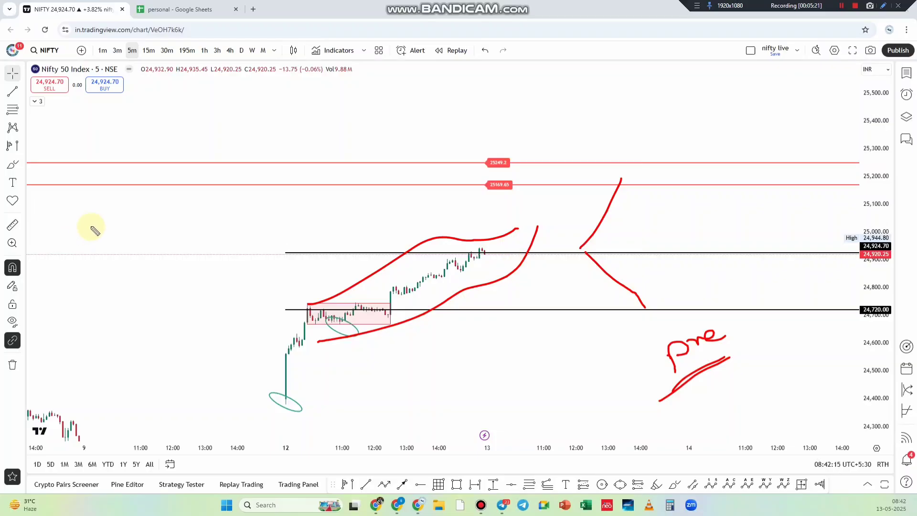
mouse_move(497, 258)
mouse_down()
mouse_move(538, 160)
mouse_move(552, 298)
mouse_up()
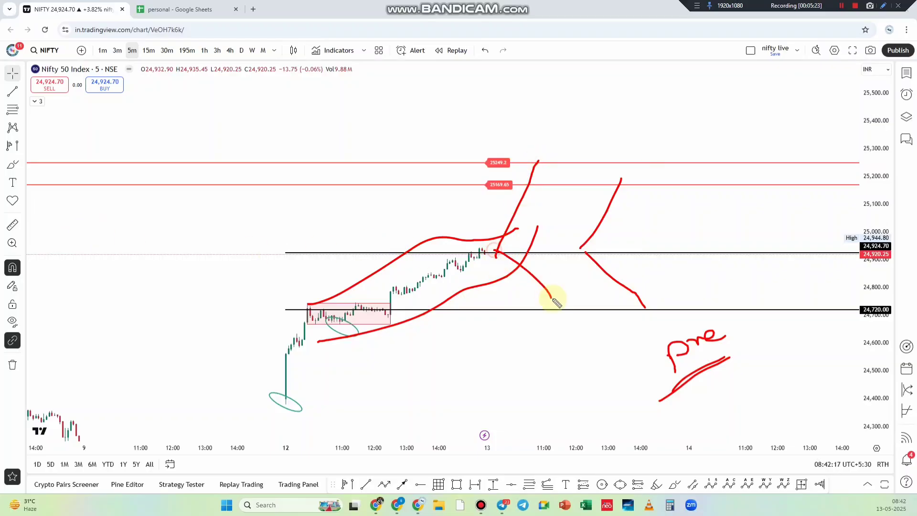
key(Escape)
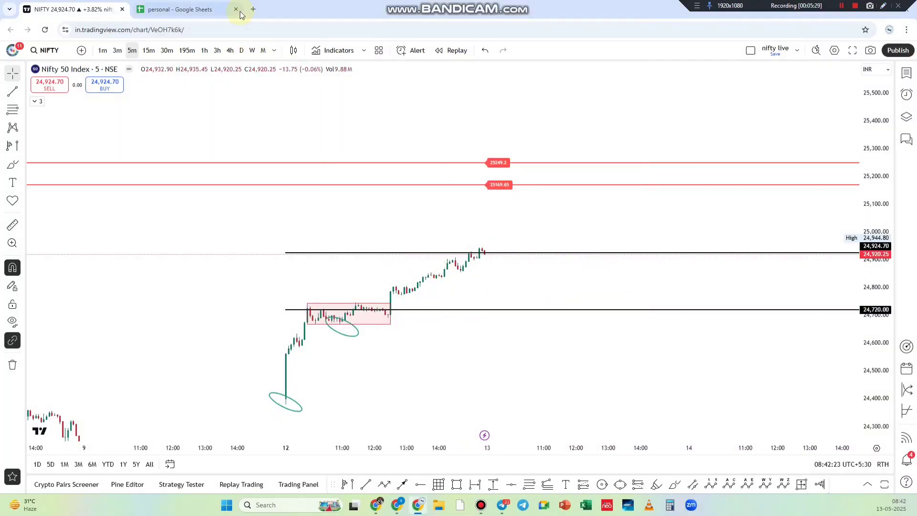
Switch to the personal Google Sheet and handwrite "24900" in red between two lines beside the tables
click(196, 4)
click(883, 6)
drag(607, 195, 711, 193)
mouse_move(715, 168)
mouse_down()
mouse_move(720, 181)
mouse_move(749, 160)
mouse_up()
drag(561, 240, 806, 180)
drag(602, 152, 779, 135)
Circle the Flow Finder value in red, underline the Ce and Pe strikes and their prices, and handwrite "H" and "L" beside the tables
mouse_move(147, 219)
mouse_down()
mouse_move(204, 199)
mouse_move(144, 221)
mouse_up()
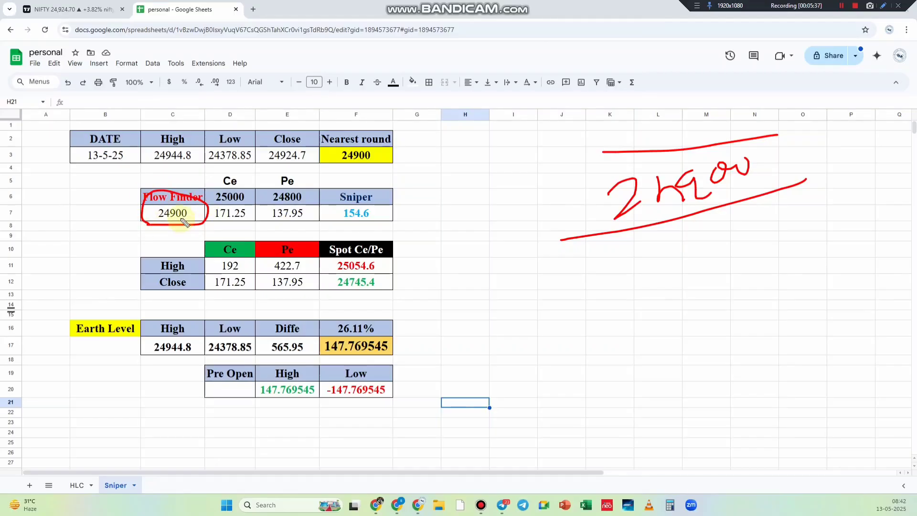
mouse_move(216, 201)
mouse_down()
mouse_move(311, 202)
mouse_move(326, 230)
mouse_up()
drag(479, 284, 489, 313)
drag(495, 285, 508, 298)
drag(528, 369, 553, 381)
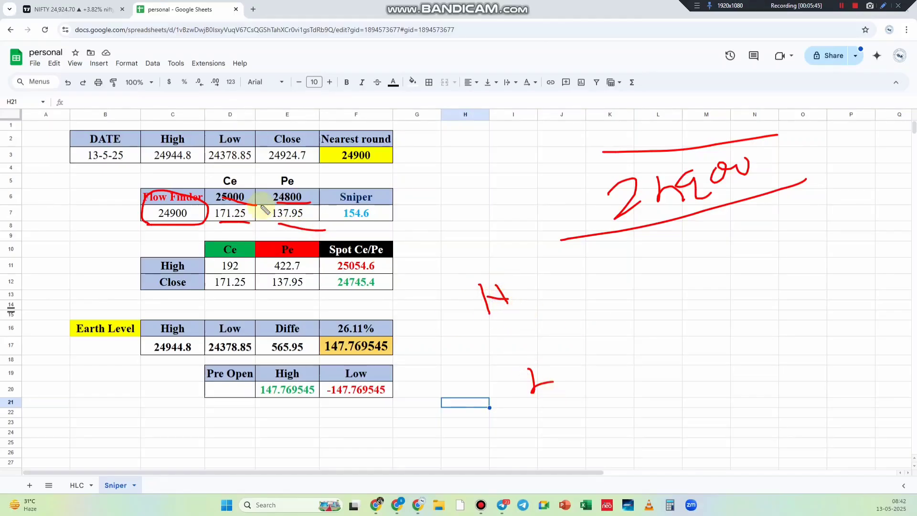
Handwrite "Spo" with "3.30" next to it in red below the handwritten "24900"
mouse_move(639, 285)
mouse_down()
mouse_move(620, 305)
mouse_move(660, 305)
mouse_up()
drag(656, 288, 685, 286)
drag(716, 255, 730, 275)
click(756, 262)
mouse_move(764, 245)
mouse_down()
mouse_move(786, 260)
mouse_move(811, 241)
mouse_up()
Handwrite "Ce" and "pe" in red below the spot note, each with its 3.30 time beside it
mouse_move(669, 337)
mouse_down()
mouse_move(655, 348)
mouse_move(709, 349)
mouse_up()
mouse_move(713, 386)
mouse_down()
mouse_move(712, 411)
mouse_move(751, 378)
mouse_up()
drag(764, 310, 771, 330)
click(789, 319)
mouse_move(798, 301)
mouse_down()
mouse_move(803, 316)
mouse_move(827, 307)
mouse_up()
mouse_move(781, 359)
mouse_down()
mouse_move(790, 359)
mouse_move(781, 379)
mouse_move(814, 343)
mouse_up()
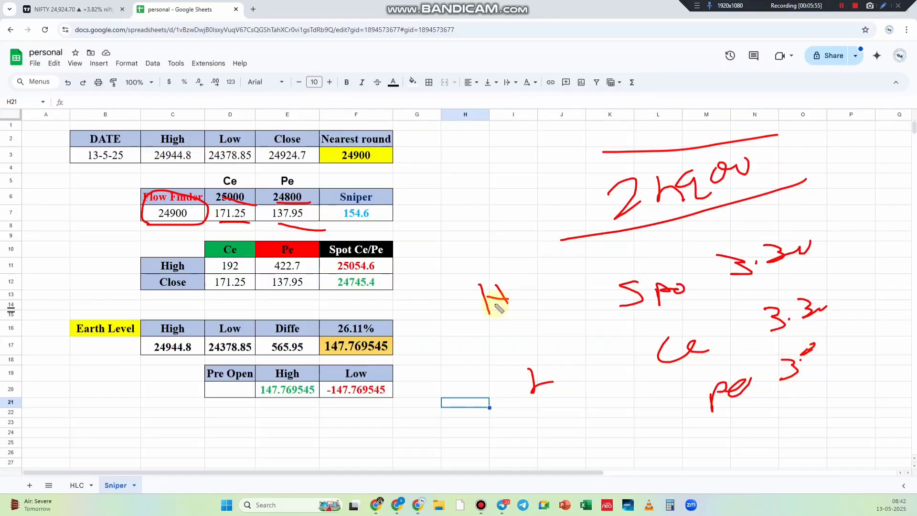
Handwrite "Ce" and "P" above the H note and "pe L" beside the Spot Ce/Pe column, and underline the L note
drag(451, 133, 493, 141)
drag(503, 177, 517, 129)
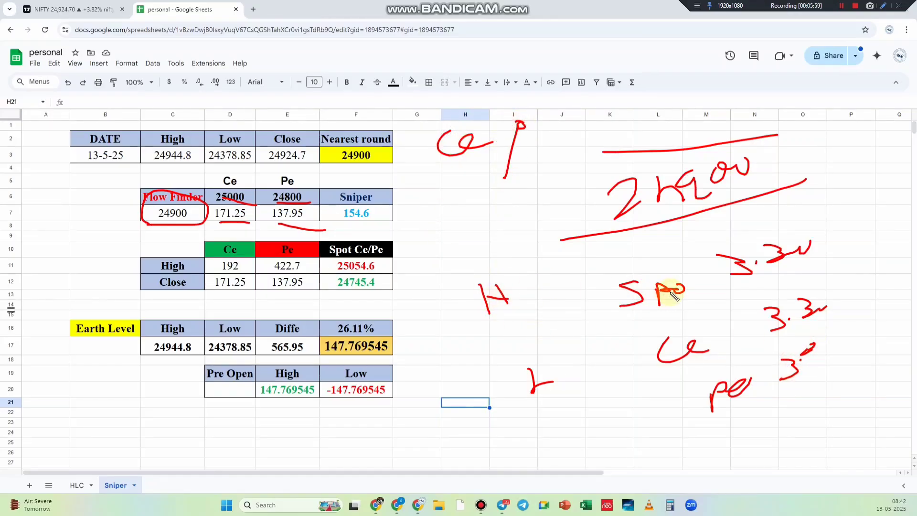
mouse_move(407, 277)
mouse_down()
mouse_move(396, 265)
mouse_move(438, 260)
mouse_up()
drag(438, 230, 451, 248)
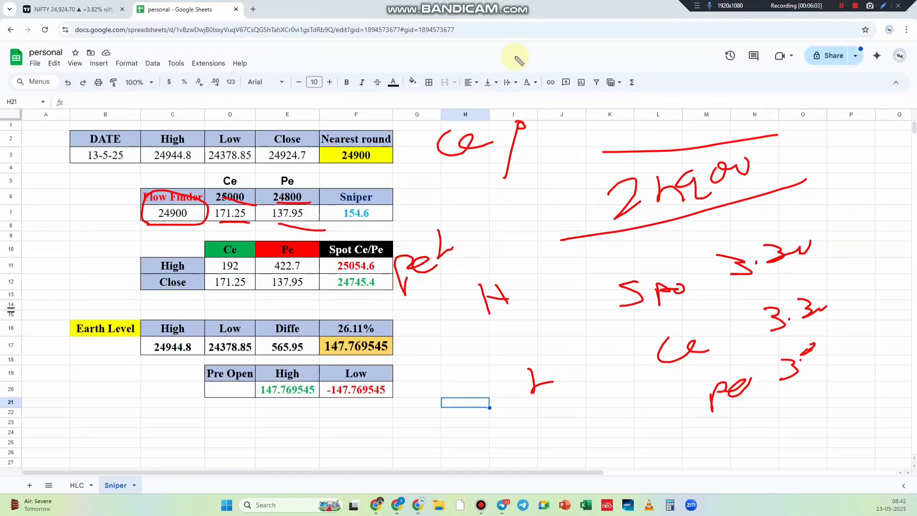
mouse_move(546, 404)
mouse_down()
mouse_move(548, 415)
mouse_move(543, 389)
mouse_up()
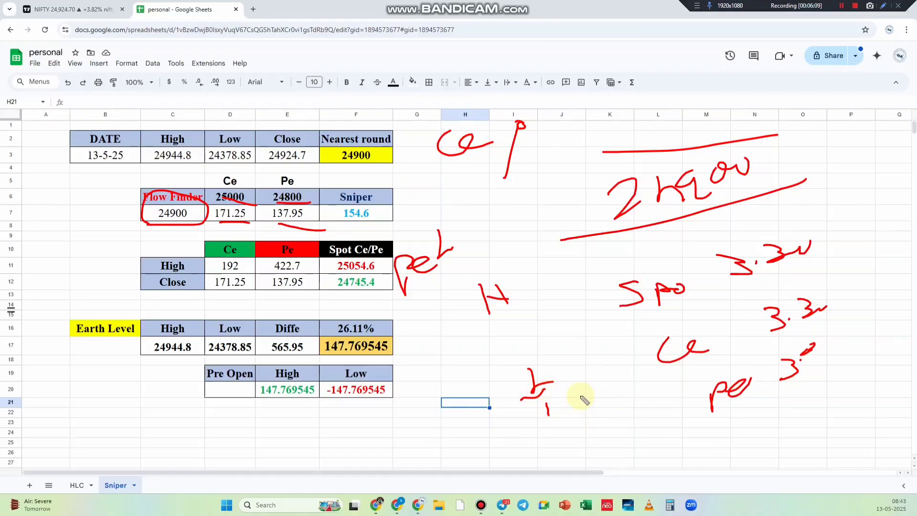
Clear the handwriting and draw a red box around the Sniper value
key(Escape)
click(883, 6)
mouse_move(336, 209)
mouse_down()
mouse_move(405, 224)
mouse_move(340, 234)
mouse_up()
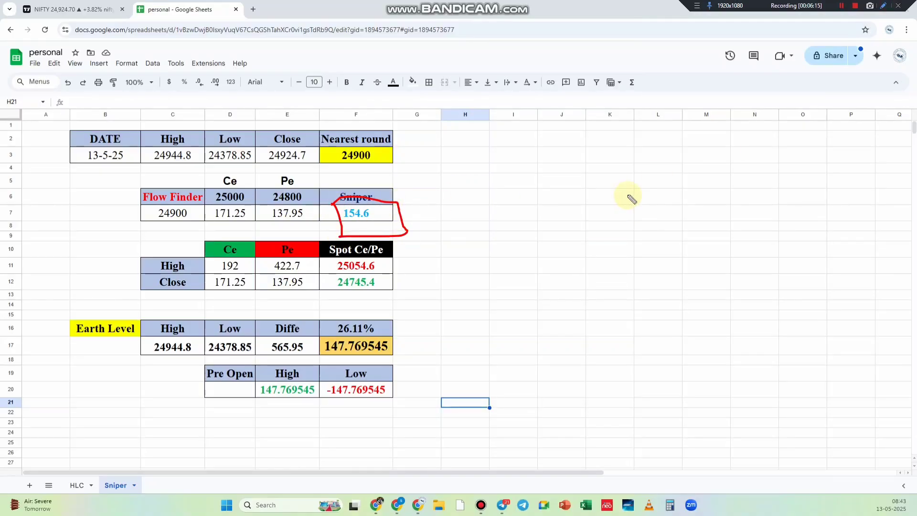
Handwrite "Avg" with "Sniper" below it in red beside the tables, underlining both words
mouse_move(625, 184)
mouse_down()
mouse_move(638, 172)
mouse_move(652, 198)
mouse_up()
drag(634, 201, 645, 189)
mouse_move(657, 176)
mouse_down()
mouse_move(664, 186)
mouse_move(692, 169)
mouse_move(697, 190)
mouse_up()
drag(632, 236, 710, 207)
mouse_move(667, 241)
mouse_down()
mouse_move(642, 268)
mouse_move(725, 248)
mouse_move(741, 263)
mouse_move(754, 233)
mouse_up()
click(712, 229)
mouse_move(759, 232)
mouse_down()
mouse_move(770, 235)
mouse_move(781, 218)
mouse_up()
drag(683, 292, 814, 257)
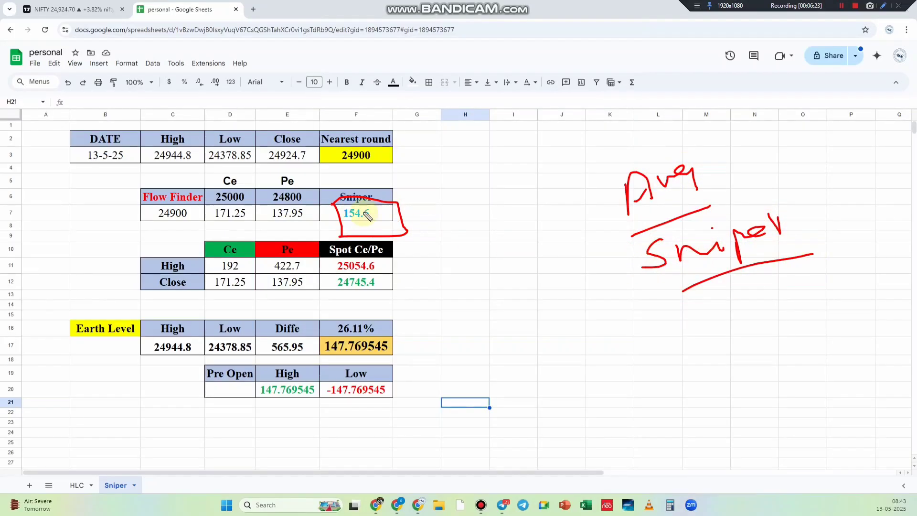
Handwrite a circled "155" beside the Sniper note, with "25000" and "24800 pe" below it
click(514, 211)
drag(529, 213, 525, 246)
mouse_move(538, 215)
mouse_down()
mouse_move(554, 238)
mouse_move(544, 246)
mouse_up()
drag(540, 216, 554, 212)
mouse_move(585, 206)
mouse_down()
mouse_move(587, 227)
mouse_move(552, 201)
mouse_up()
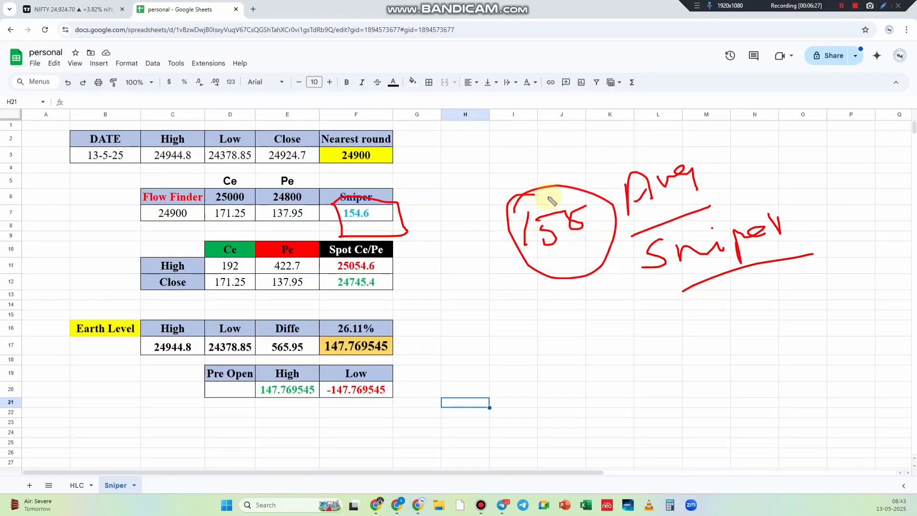
mouse_move(462, 305)
mouse_down()
mouse_move(482, 289)
mouse_move(560, 268)
mouse_up()
mouse_move(502, 401)
mouse_down()
mouse_move(511, 416)
mouse_move(536, 377)
mouse_move(597, 355)
mouse_move(620, 326)
mouse_move(650, 334)
mouse_up()
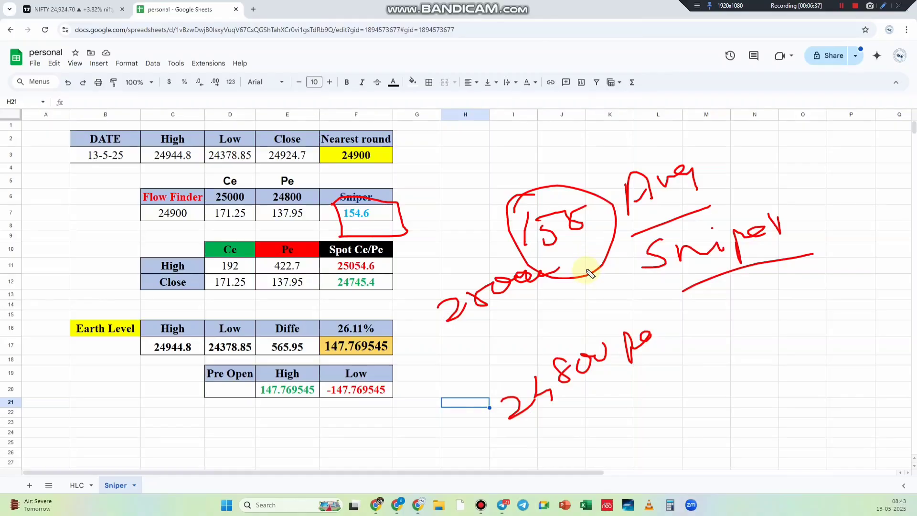
Handwrite "ATM" with an underline and a circled "OTM" over the Flow Finder and Earth Level area
drag(65, 238, 128, 181)
drag(88, 248, 132, 216)
mouse_move(74, 284)
mouse_down()
mouse_move(65, 306)
mouse_move(99, 296)
mouse_move(138, 258)
mouse_move(145, 274)
mouse_up()
mouse_move(89, 328)
mouse_down()
mouse_move(84, 243)
mouse_move(56, 337)
mouse_up()
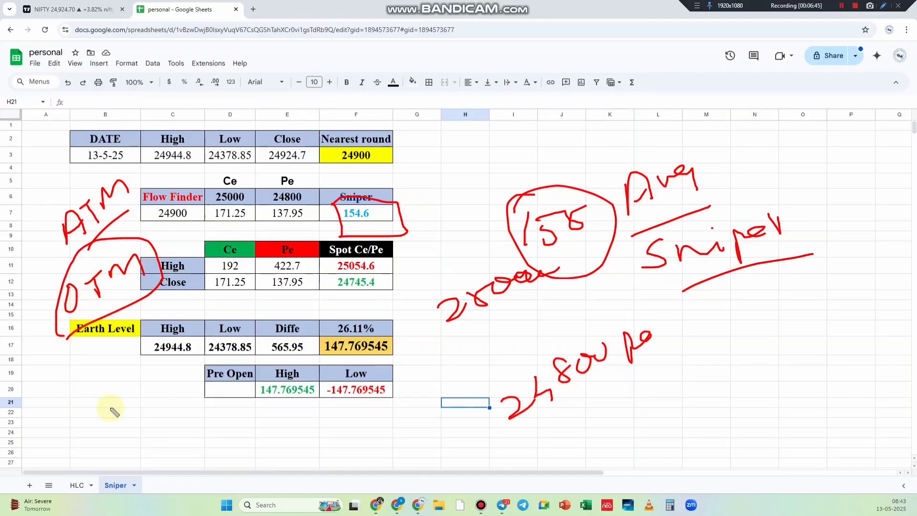
Handwrite "24900 ce" and "155" with a falling arrow, and point across to "24800 pe" with a rising line
mouse_move(76, 392)
mouse_down()
mouse_move(98, 411)
mouse_move(126, 388)
mouse_move(195, 366)
mouse_up()
mouse_move(183, 457)
mouse_down()
mouse_move(232, 403)
mouse_move(319, 445)
mouse_up()
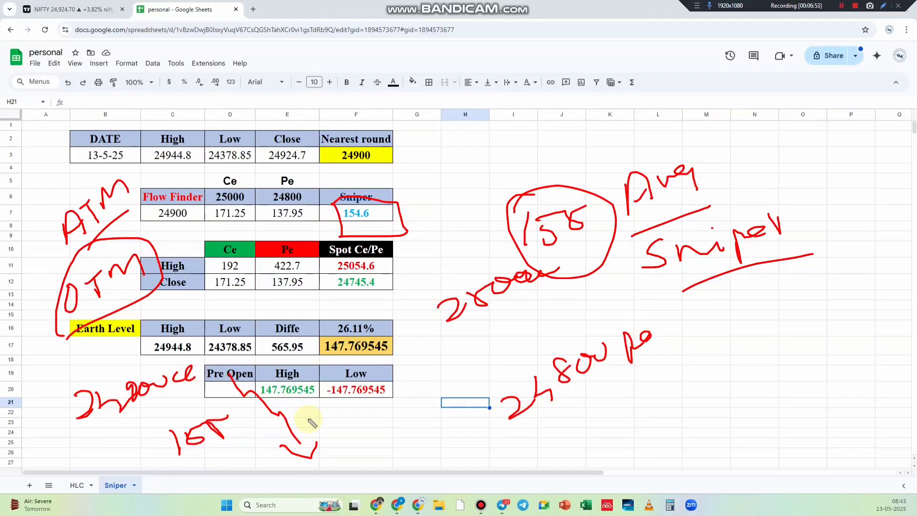
drag(321, 424, 370, 420)
mouse_move(360, 411)
mouse_down()
mouse_move(367, 443)
mouse_move(459, 461)
mouse_move(477, 440)
mouse_move(494, 476)
mouse_move(548, 454)
mouse_move(566, 457)
mouse_up()
mouse_move(617, 442)
mouse_down()
mouse_move(597, 459)
mouse_move(658, 374)
mouse_up()
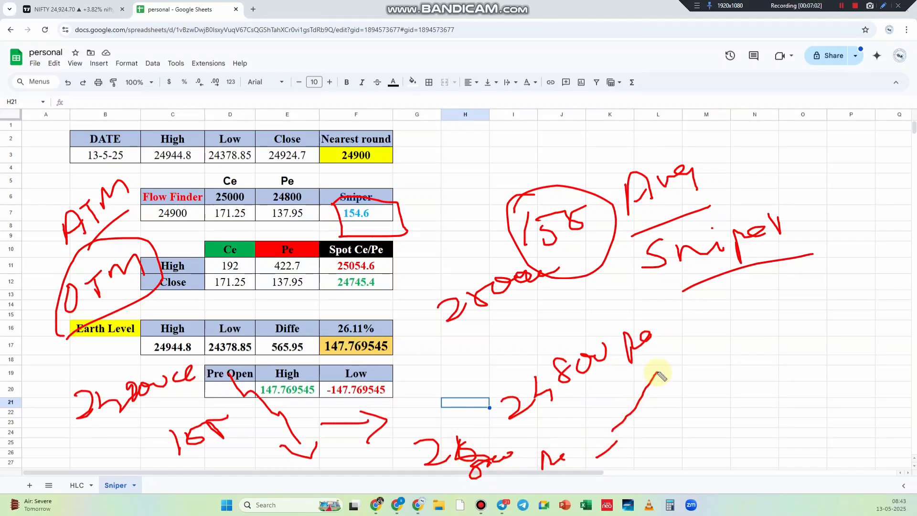
Handwrite "pe 24900" with a double underline, and "OTM" and "25000" below it
mouse_move(727, 319)
mouse_down()
mouse_move(743, 344)
mouse_move(764, 340)
mouse_up()
drag(769, 292, 806, 326)
mouse_move(826, 292)
mouse_down()
mouse_move(829, 308)
mouse_move(874, 279)
mouse_up()
mouse_move(684, 325)
mouse_down()
mouse_move(721, 334)
mouse_move(889, 300)
mouse_up()
drag(771, 367, 909, 311)
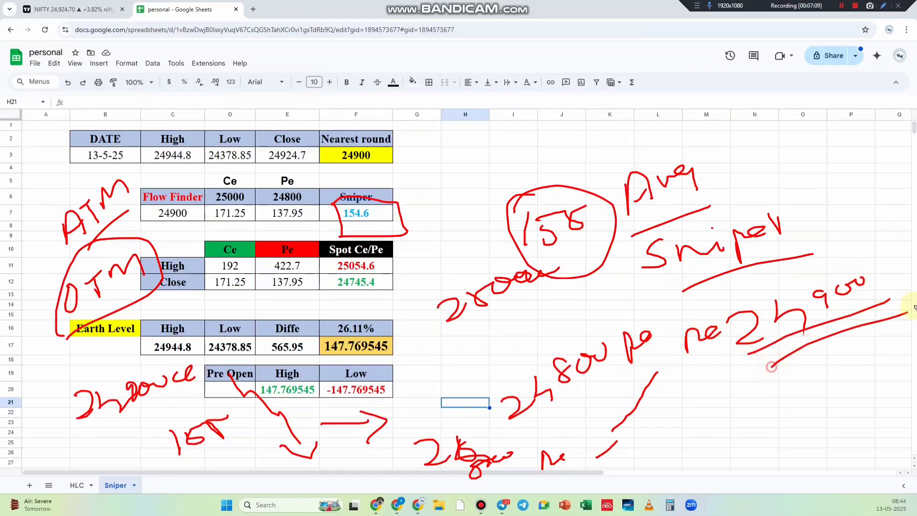
drag(764, 400, 793, 388)
drag(790, 386, 791, 408)
drag(802, 382, 825, 372)
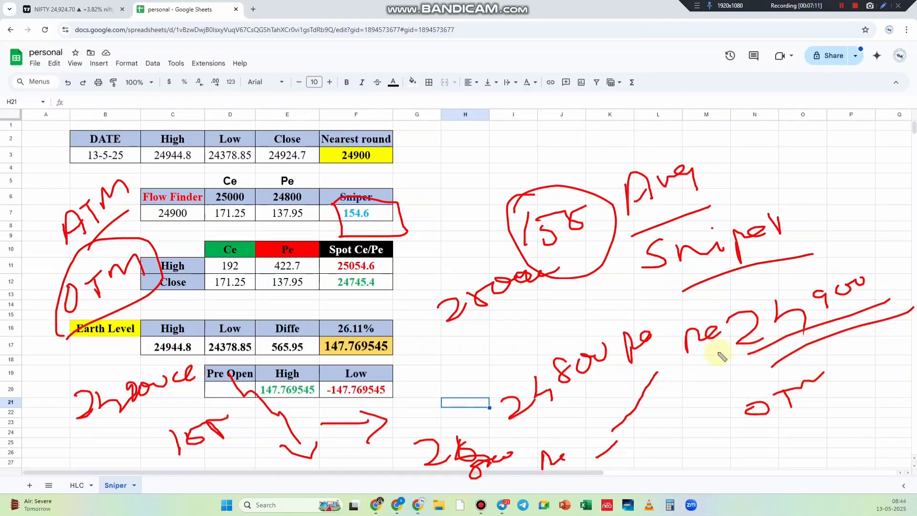
mouse_move(640, 462)
mouse_down()
mouse_move(668, 478)
mouse_move(728, 443)
mouse_up()
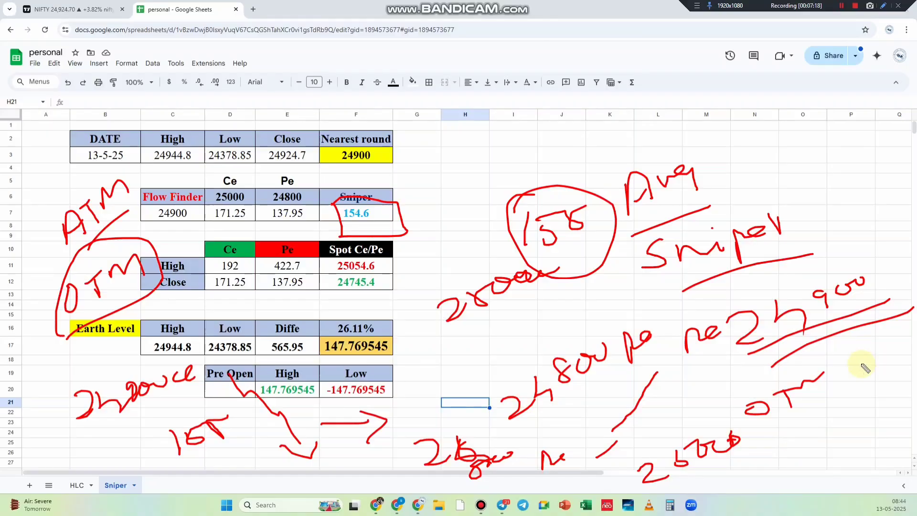
Replace the annotations with a circled "Ce" over the Flow Finder value and a double-underlined "profit", mark the Ce high and close, and clear the marks
key(Escape)
click(883, 5)
mouse_move(136, 209)
mouse_down()
mouse_move(128, 217)
mouse_move(160, 206)
mouse_move(99, 198)
mouse_move(142, 243)
mouse_up()
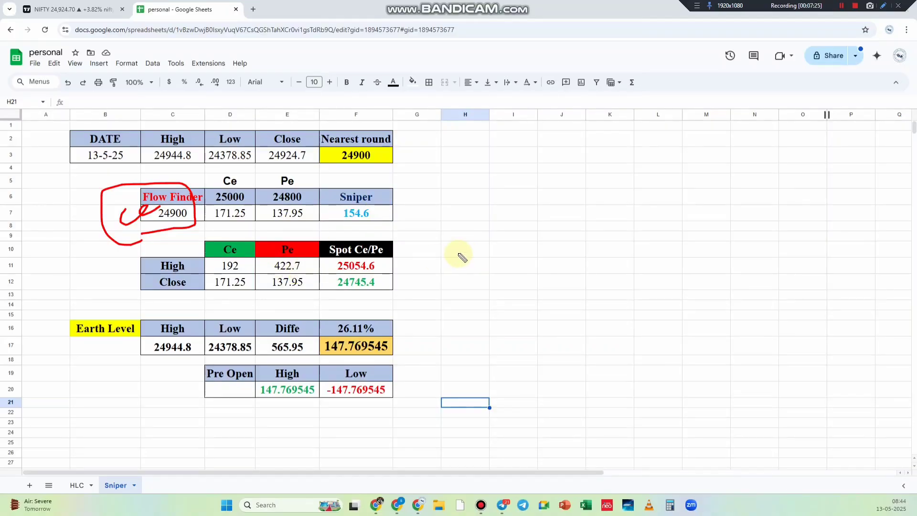
mouse_move(459, 239)
mouse_down()
mouse_move(487, 229)
mouse_move(558, 235)
mouse_move(564, 218)
mouse_up()
mouse_move(492, 287)
mouse_down()
mouse_move(568, 241)
mouse_move(598, 239)
mouse_up()
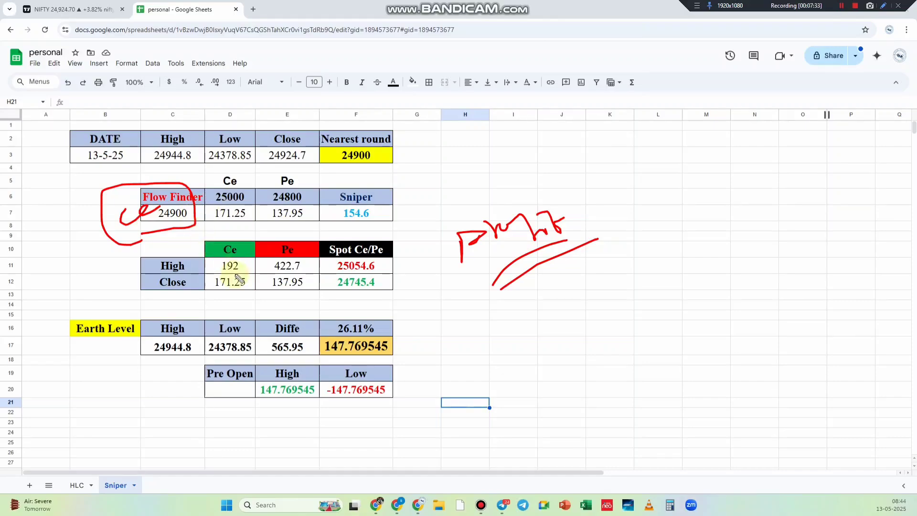
drag(205, 264, 253, 283)
key(Escape)
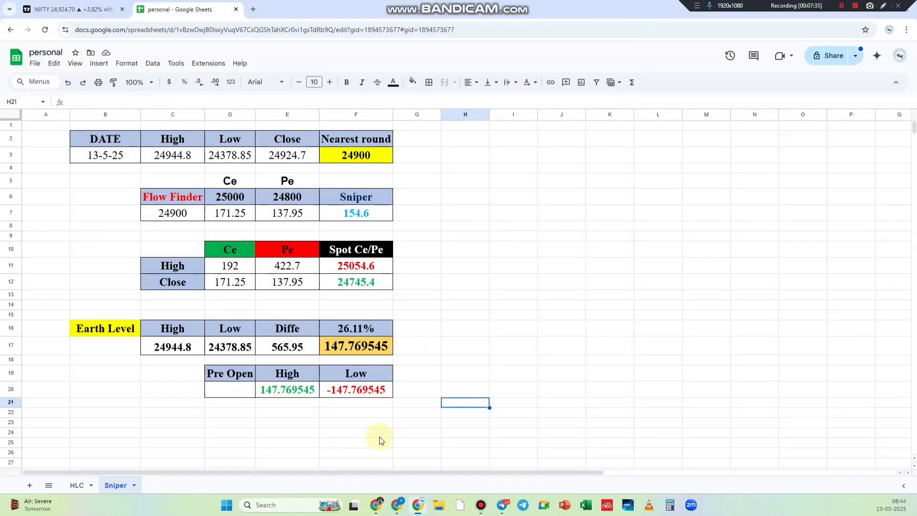
Switch to the Kite option charts, sketch a fall on 24900 PE and a rise with a circled "196" on 25000 CE, and clear the marks
click(370, 506)
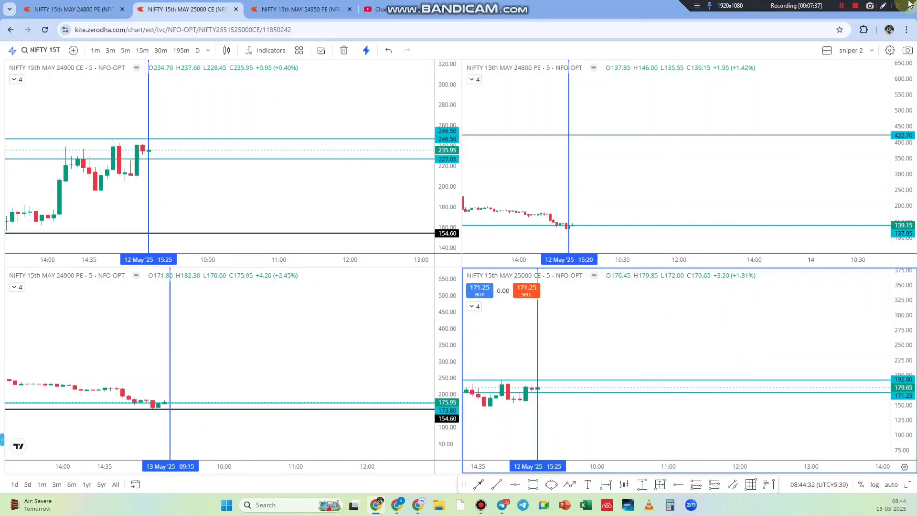
drag(237, 416, 289, 456)
drag(638, 344, 653, 371)
mouse_move(662, 338)
mouse_down()
mouse_move(652, 341)
mouse_move(671, 355)
mouse_up()
drag(674, 329, 692, 349)
mouse_move(641, 314)
mouse_down()
mouse_move(720, 371)
mouse_move(650, 328)
mouse_up()
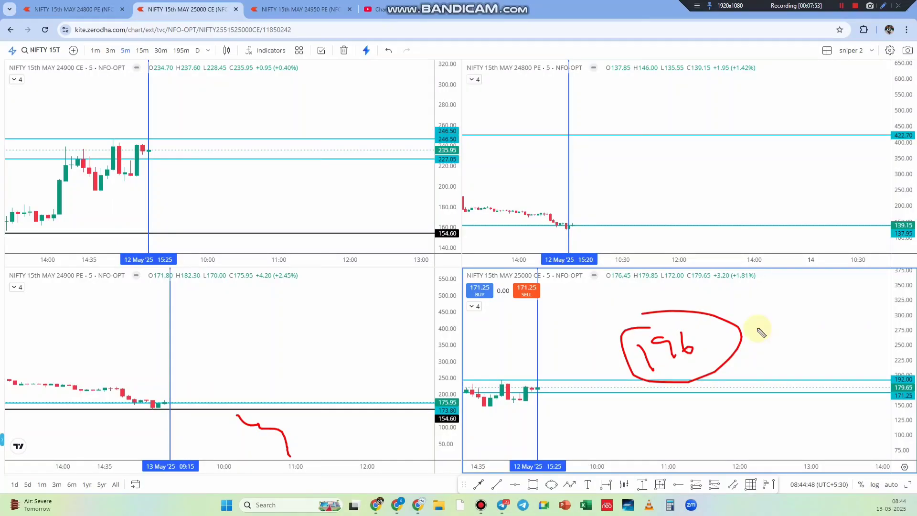
drag(540, 379, 611, 266)
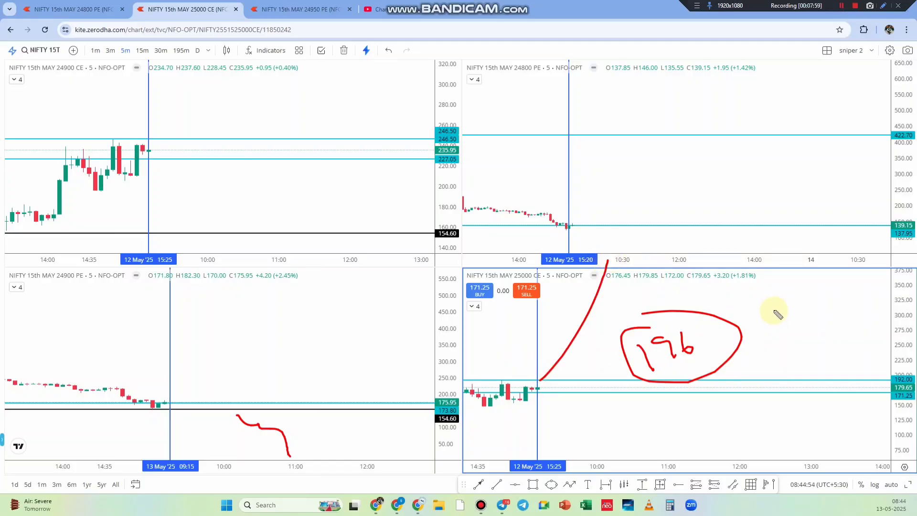
key(Escape)
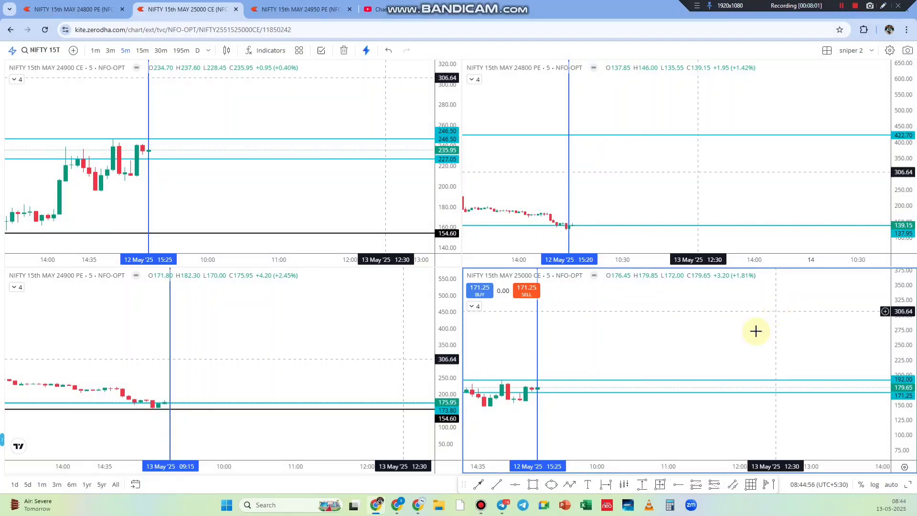
Review the NIFTY chart in TradingView and go back to the Kite option charts for the 24800 PE and 25000 CE
click(419, 505)
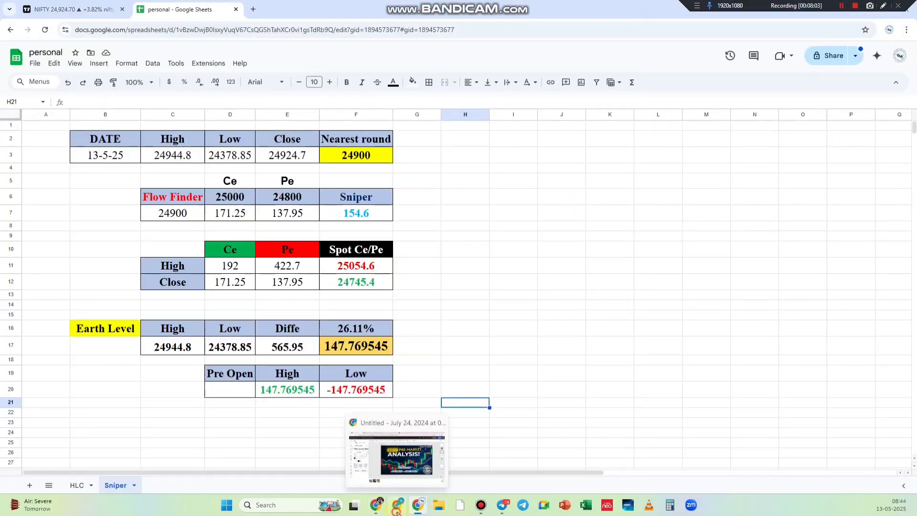
click(110, 9)
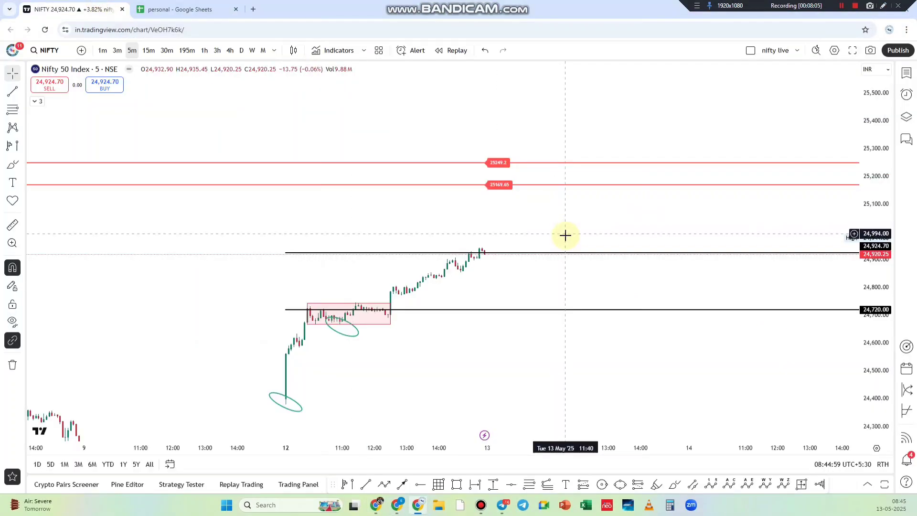
click(383, 506)
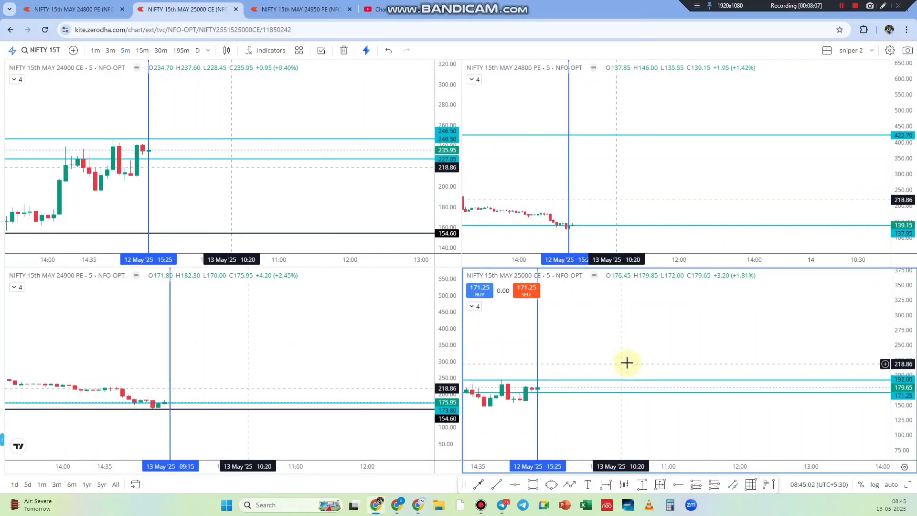
drag(692, 326, 670, 320)
drag(718, 172, 673, 170)
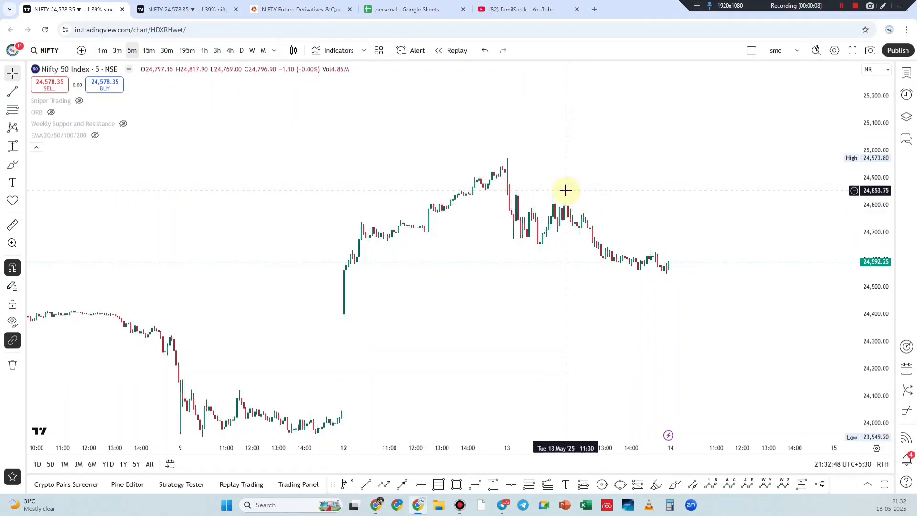
Add a horizontal line on the NIFTY 5-minute chart at a price of 24924
key(alt+h)
double_click(584, 203)
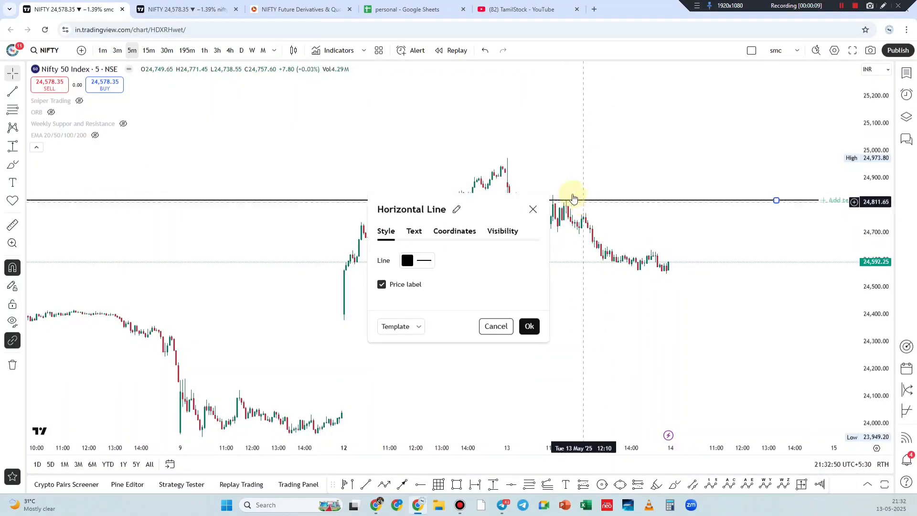
click(454, 231)
text(24,9)
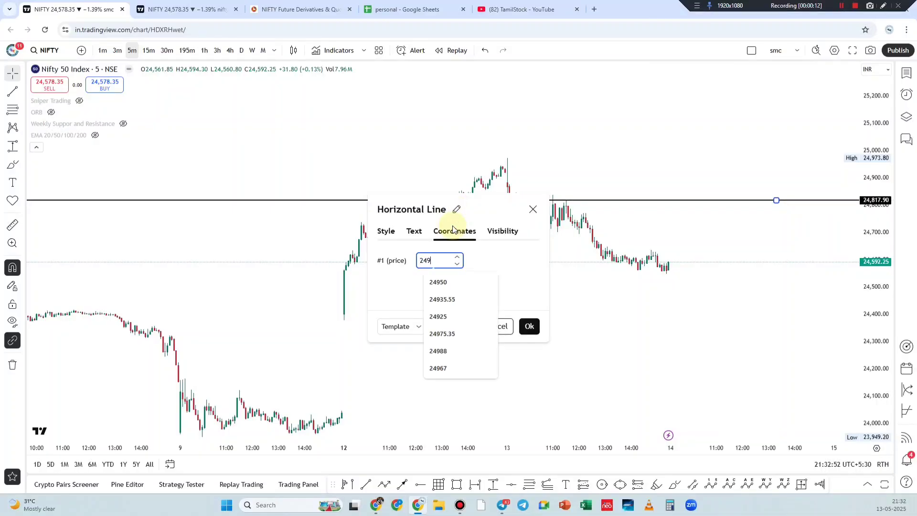
text(24)
key(Return)
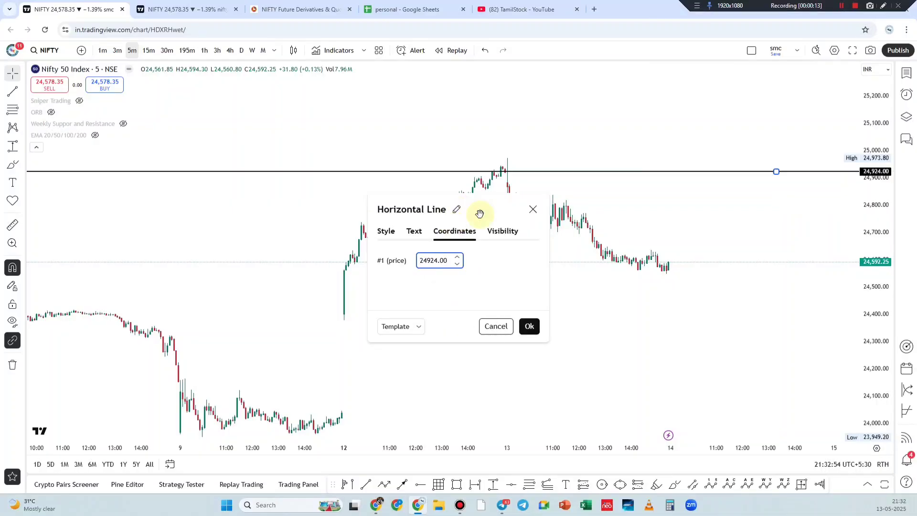
Add a second horizontal line on the NIFTY chart at a price of 24720
click(647, 230)
key(alt+h)
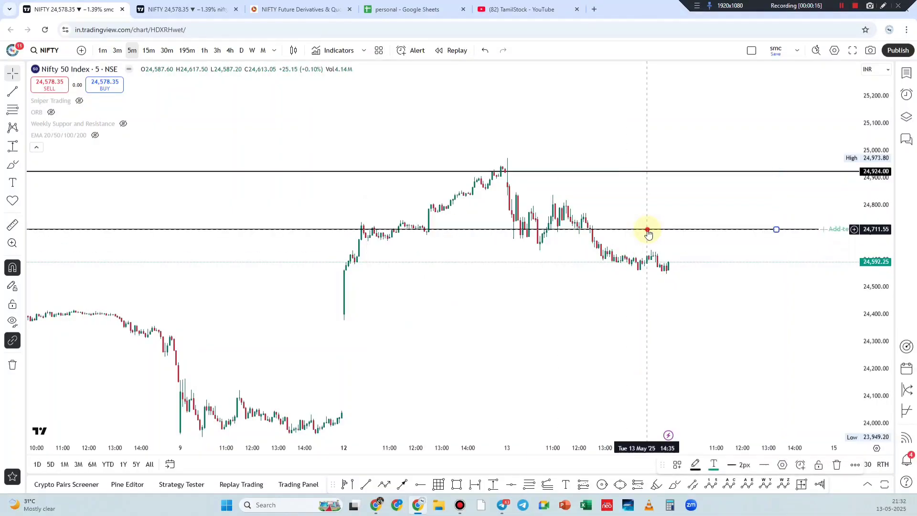
double_click(647, 229)
text(24720)
key(Return)
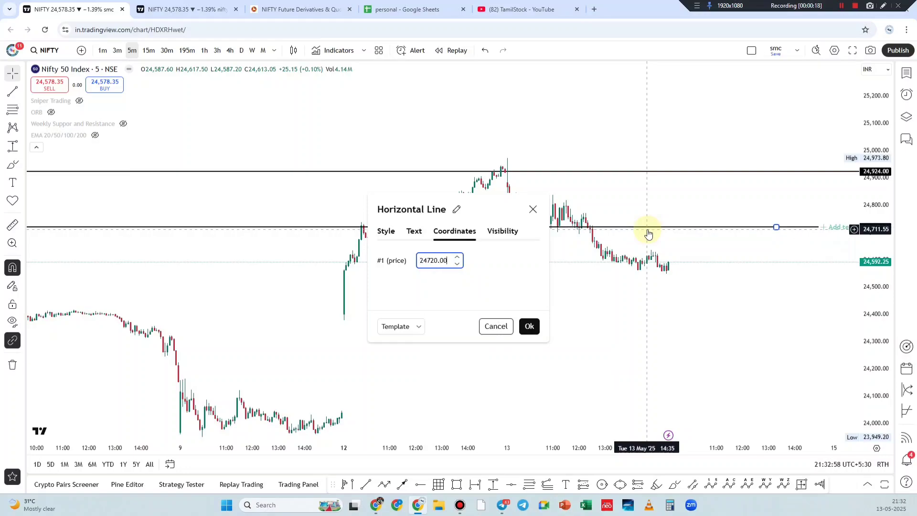
key(Return)
Sketch a rising and a falling red path from the 24924 line at the 13 May open
drag(882, 301, 877, 166)
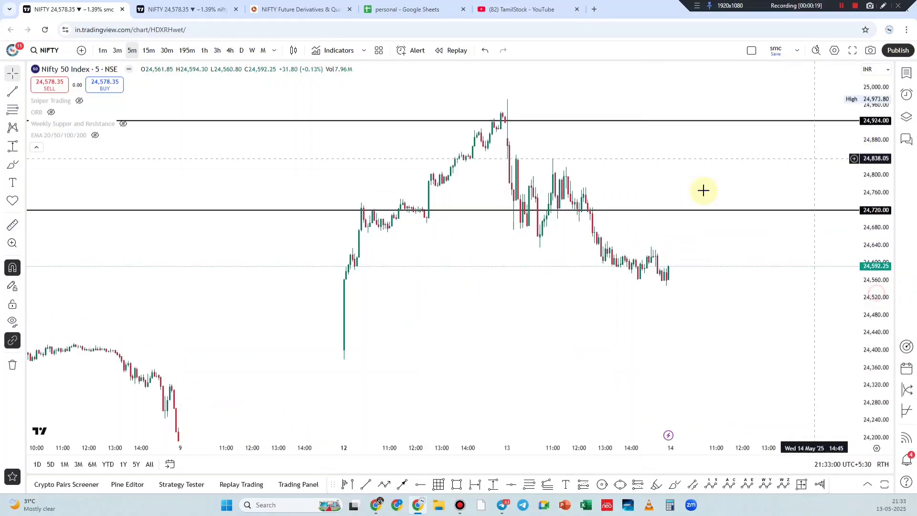
scroll(683, 210, up, 3)
drag(652, 178, 664, 240)
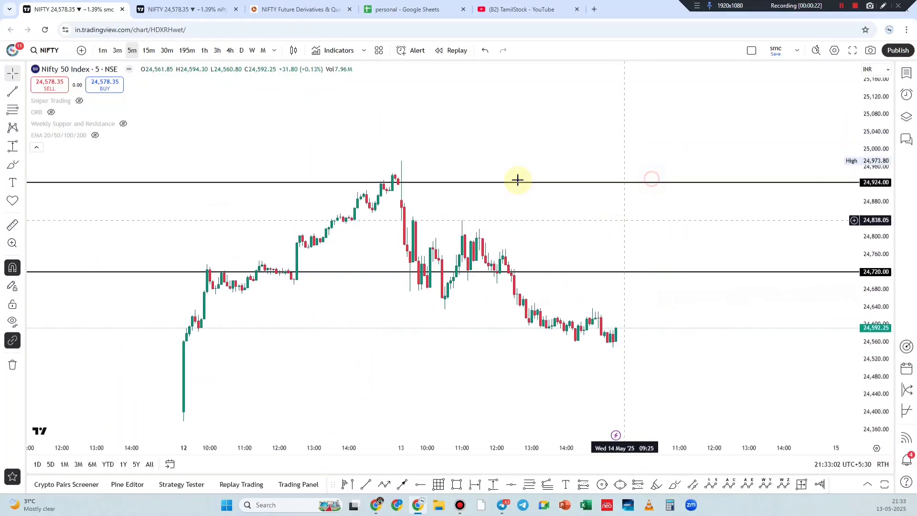
click(884, 6)
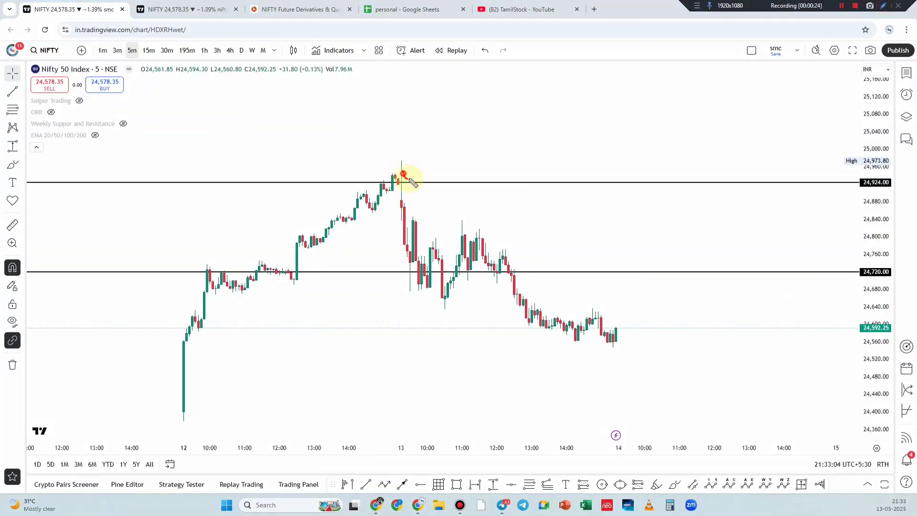
drag(403, 171, 523, 72)
drag(405, 188, 486, 271)
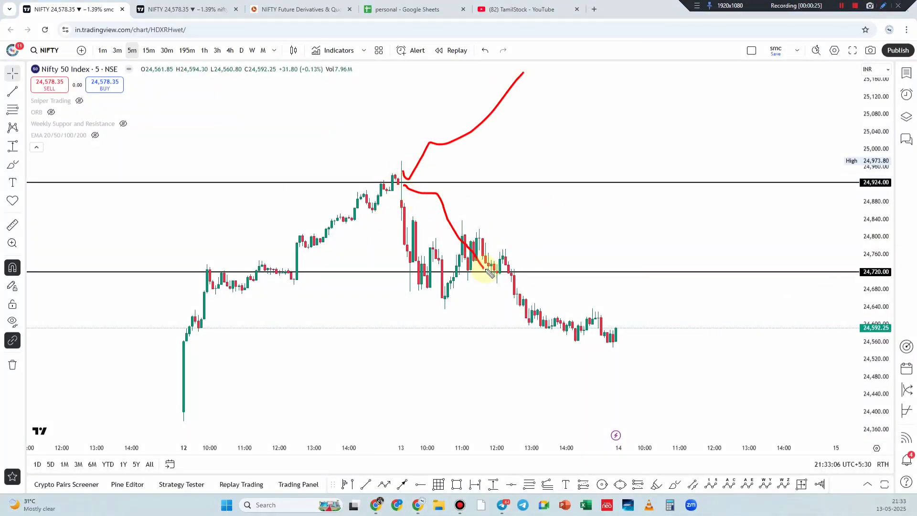
Clear the sketched paths and handwrite an underlined "24900 ce" with "155" near the 24924 line
scroll(614, 260, up, 3)
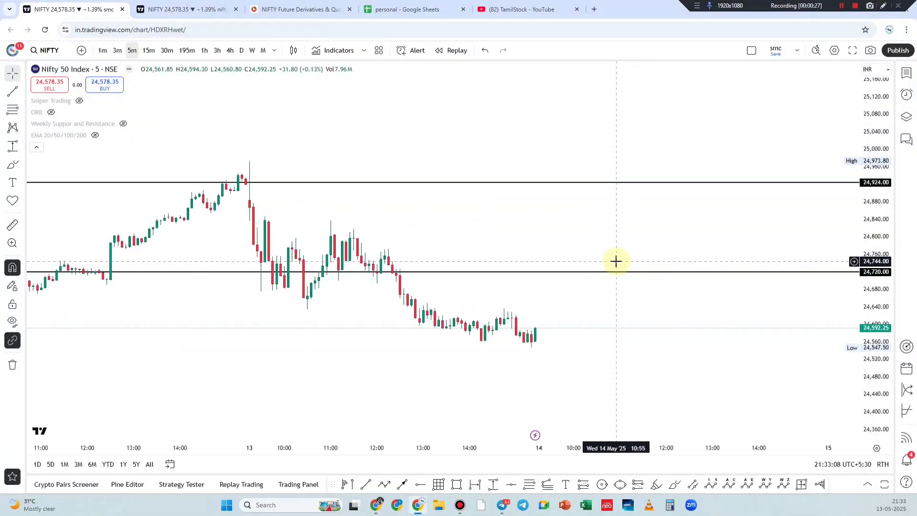
click(885, 6)
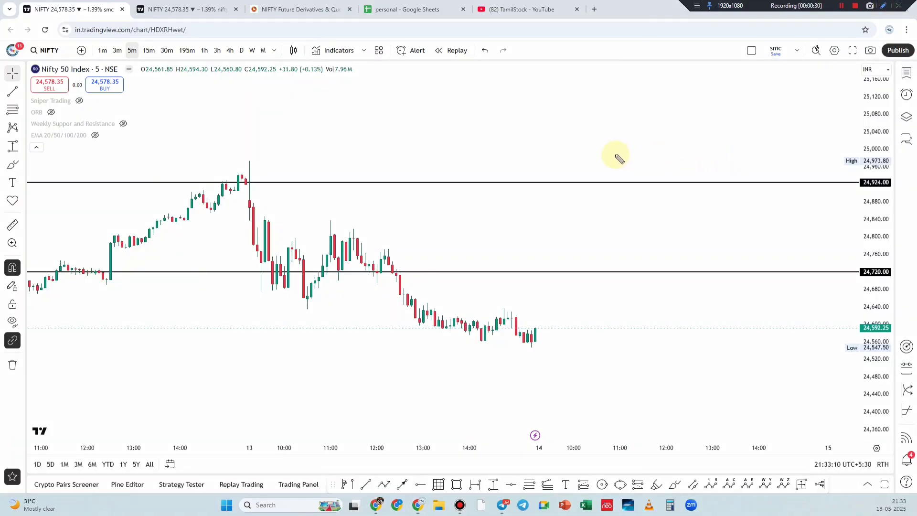
mouse_move(547, 128)
mouse_down()
mouse_move(676, 89)
mouse_move(707, 100)
mouse_up()
drag(610, 149, 642, 142)
drag(759, 151, 807, 138)
Handwrite an underlined "24800 pe" across the 24720 line with "By" below it
drag(609, 248, 637, 268)
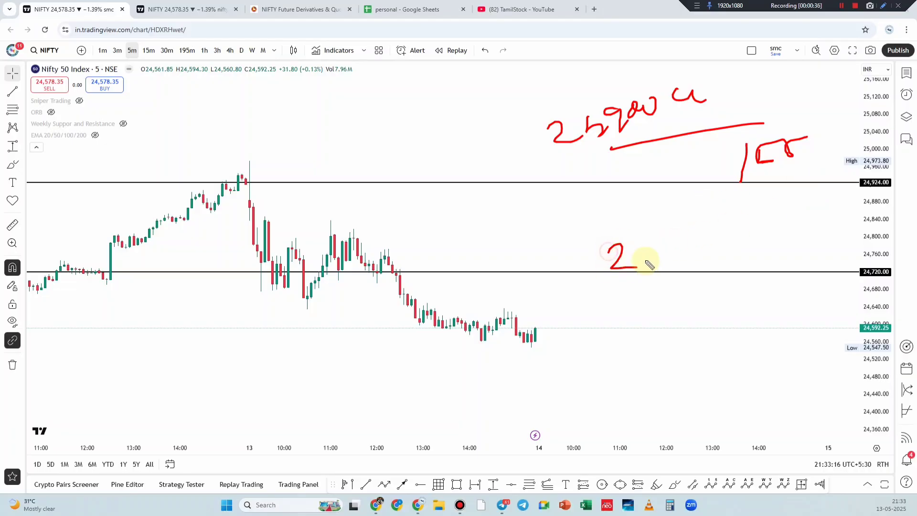
drag(645, 236, 662, 268)
mouse_move(675, 238)
mouse_down()
mouse_move(721, 249)
mouse_move(782, 213)
mouse_up()
drag(602, 298, 829, 275)
drag(750, 302, 790, 337)
mouse_move(795, 316)
mouse_down()
mouse_move(816, 320)
mouse_move(817, 346)
mouse_up()
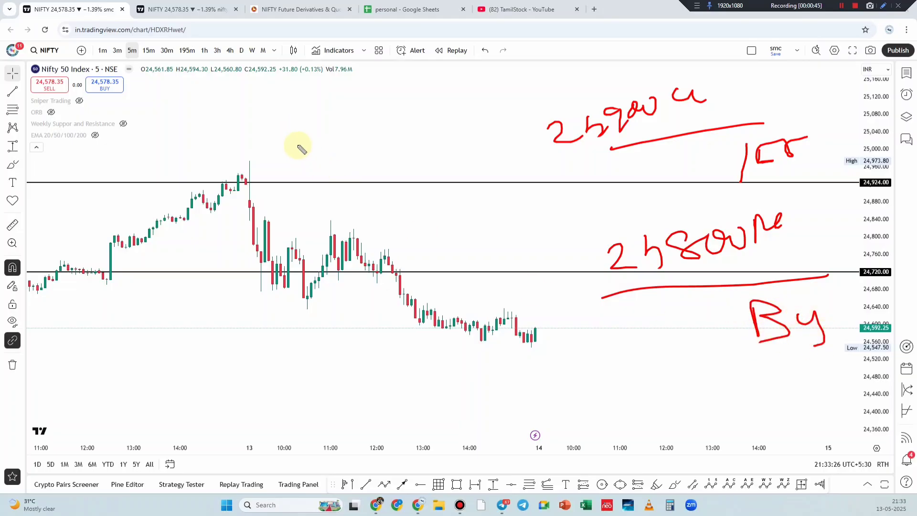
Handwrite an underlined "24900 pe" with "15" above the candles and "25000 ce" over the 13 May price action
drag(304, 159, 311, 150)
drag(327, 120, 345, 152)
mouse_move(363, 110)
mouse_down()
mouse_move(369, 148)
mouse_move(404, 107)
mouse_move(459, 92)
mouse_up()
drag(327, 166, 461, 119)
mouse_move(322, 323)
mouse_down()
mouse_move(350, 342)
mouse_move(397, 326)
mouse_up()
mouse_move(402, 286)
mouse_down()
mouse_move(417, 270)
mouse_move(477, 275)
mouse_move(495, 256)
mouse_up()
mouse_move(511, 253)
mouse_down()
mouse_move(529, 267)
mouse_move(541, 261)
mouse_up()
drag(418, 165, 425, 180)
drag(429, 159, 442, 178)
drag(429, 157, 446, 155)
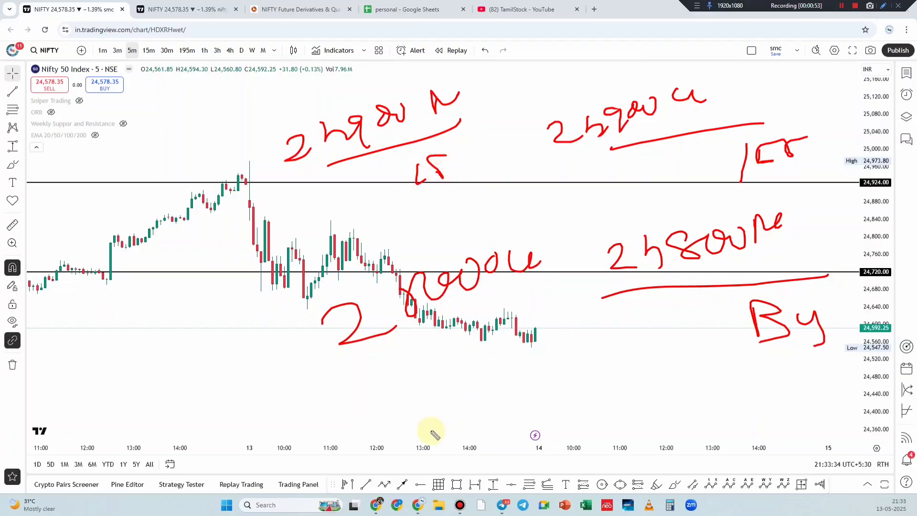
Clear the handwriting and switch to the Kite option charts with the annotation pen active
key(Escape)
click(842, 6)
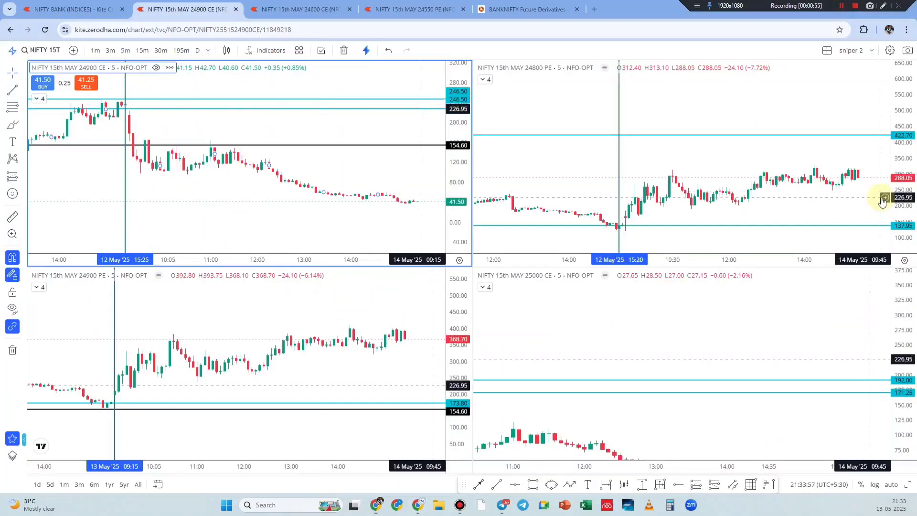
click(882, 6)
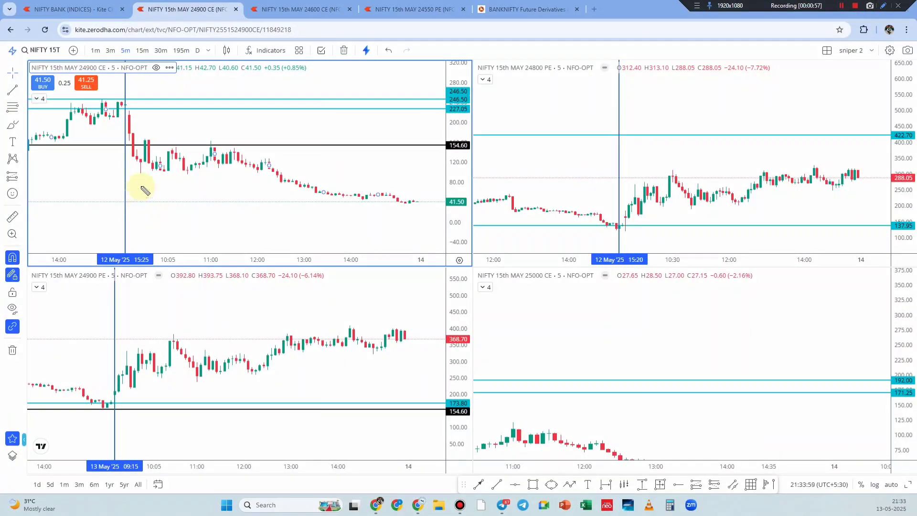